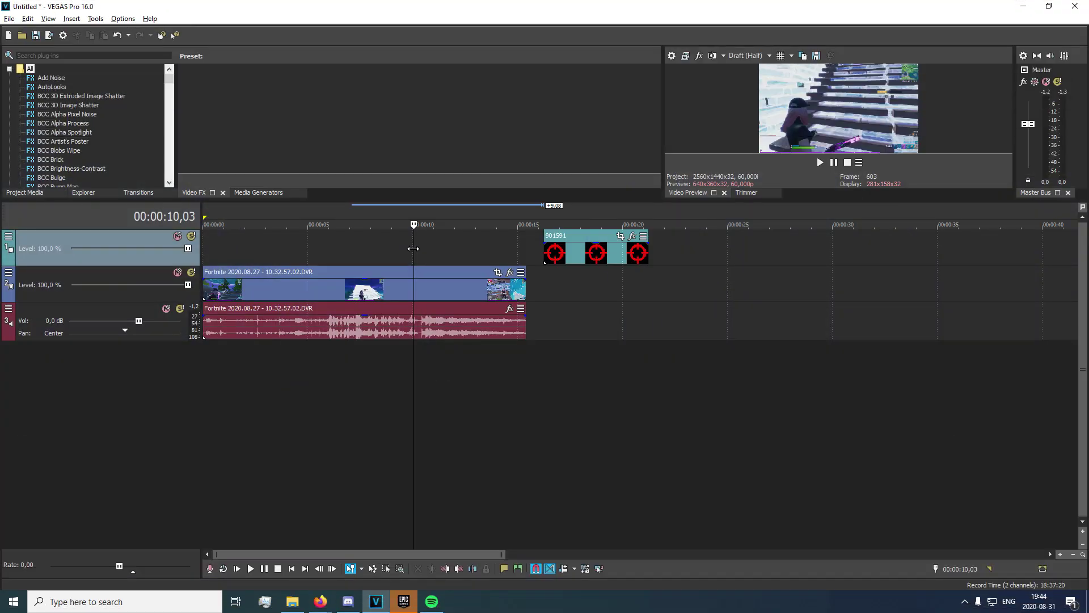
left_click(552, 254)
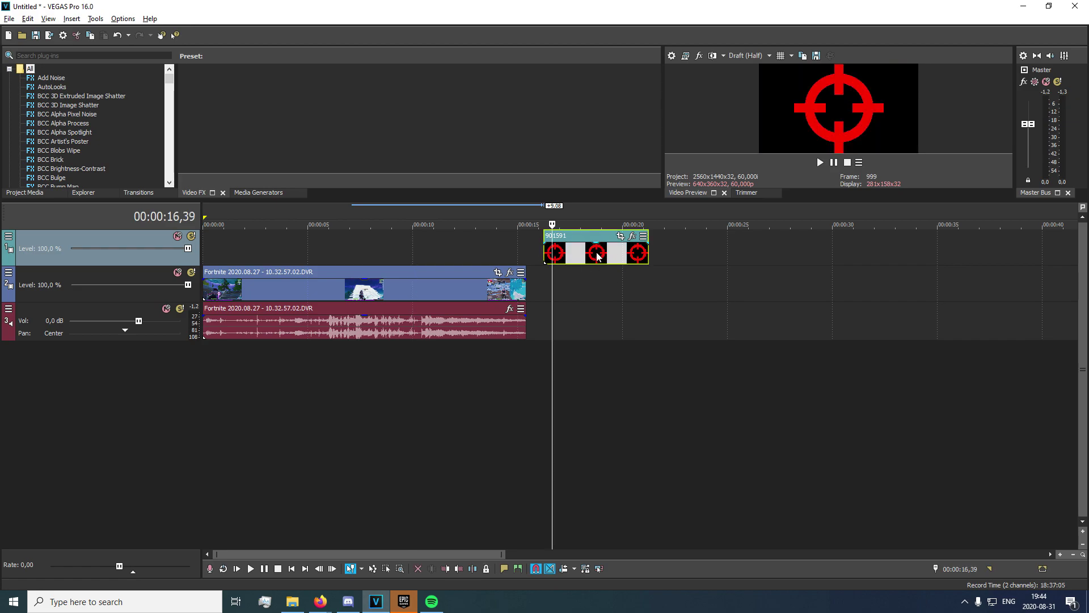
left_click(571, 248)
left_click(612, 253)
left_click(563, 256)
left_click(598, 261)
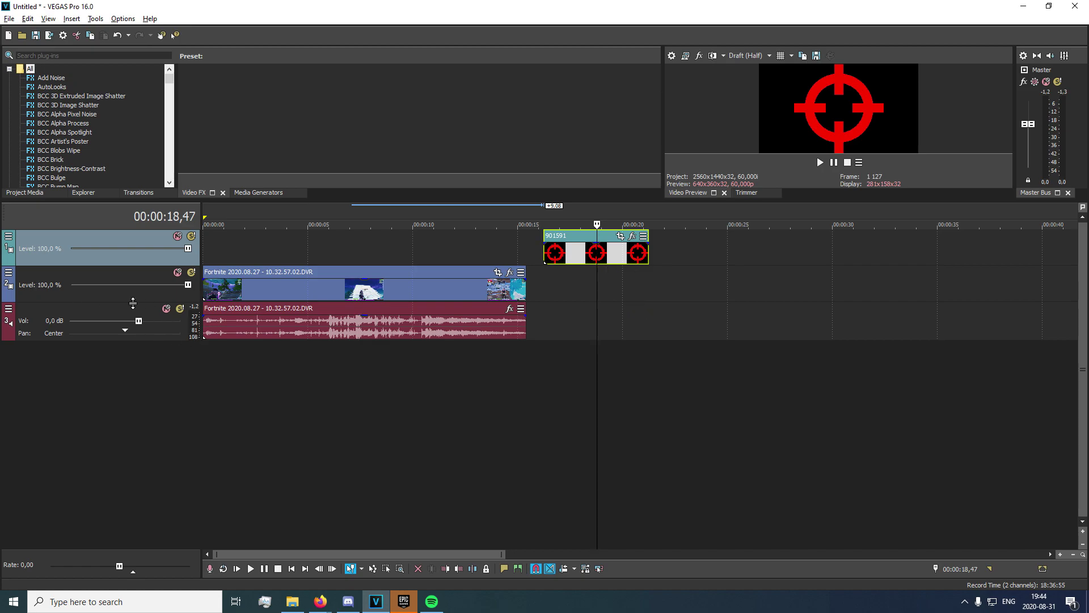
left_click(9, 236)
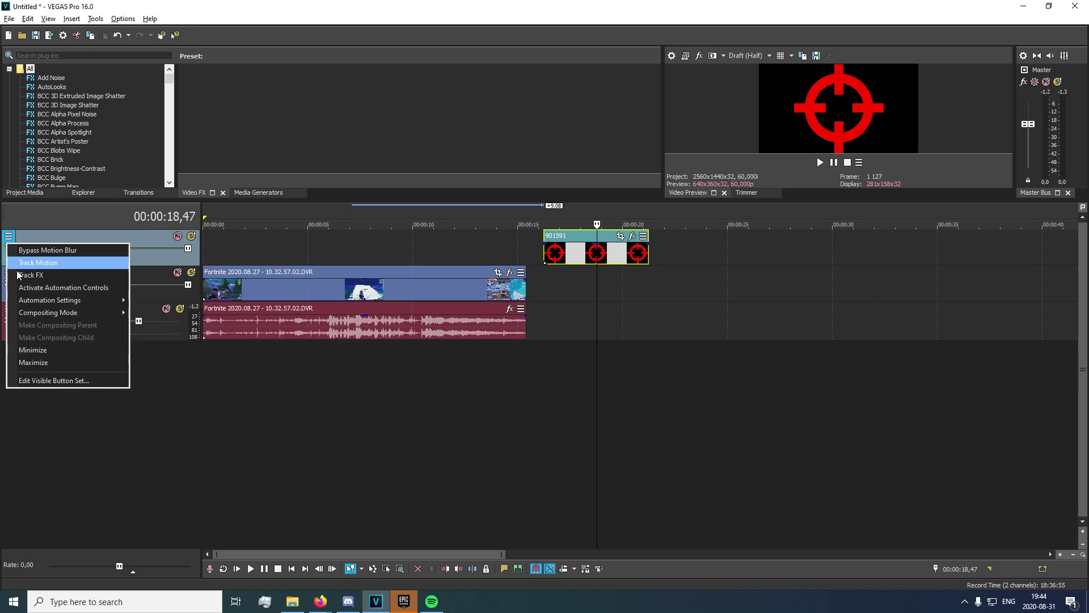
mouse_move(61, 318)
left_click(167, 343)
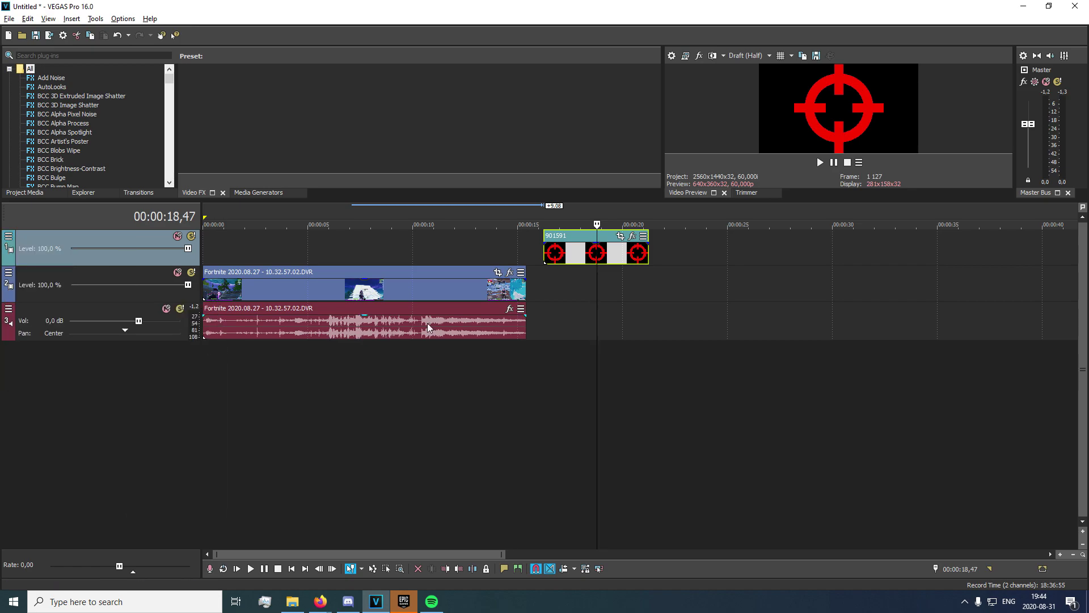
Move the crosshair clip above the gameplay footage so it starts at 00:00:10,44, and place a marker there.
left_click_drag(586, 258, 444, 259)
left_click(432, 255)
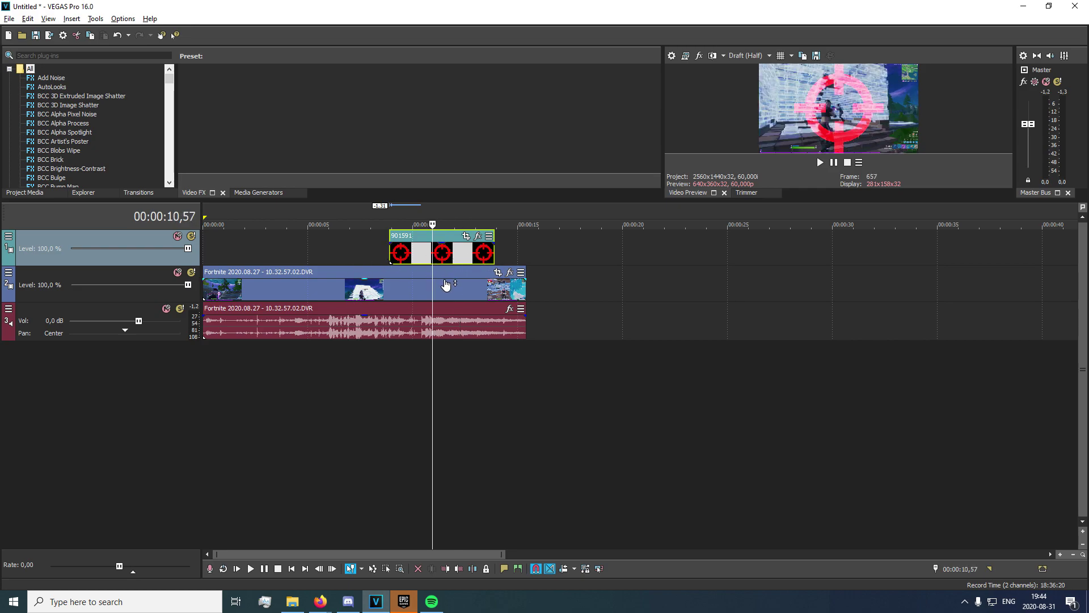
left_click(372, 255)
left_click_drag(409, 252, 455, 251)
left_click(377, 256)
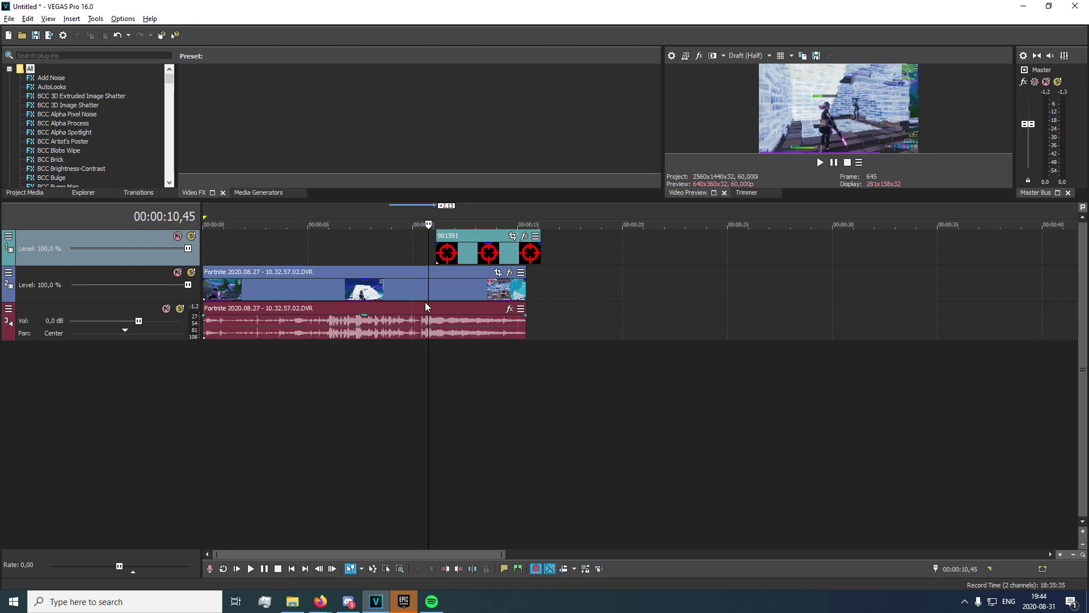
scroll(427, 302, "up", 4)
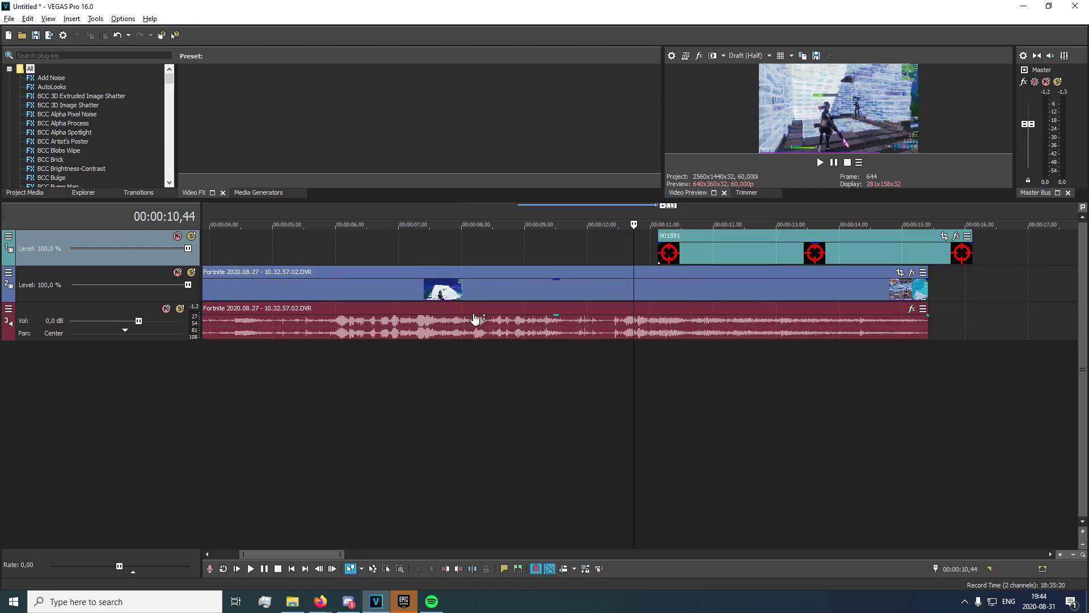
left_click_drag(734, 251, 713, 253)
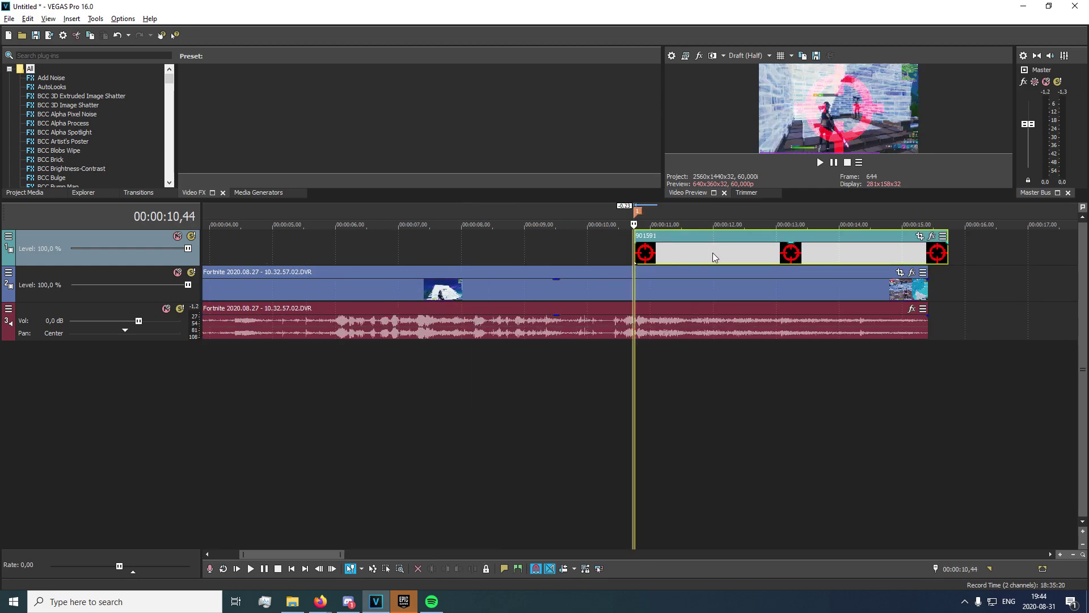
Trim the end of the crosshair clip to 00:00:13,10 and place a marker at that frame.
left_click(664, 290)
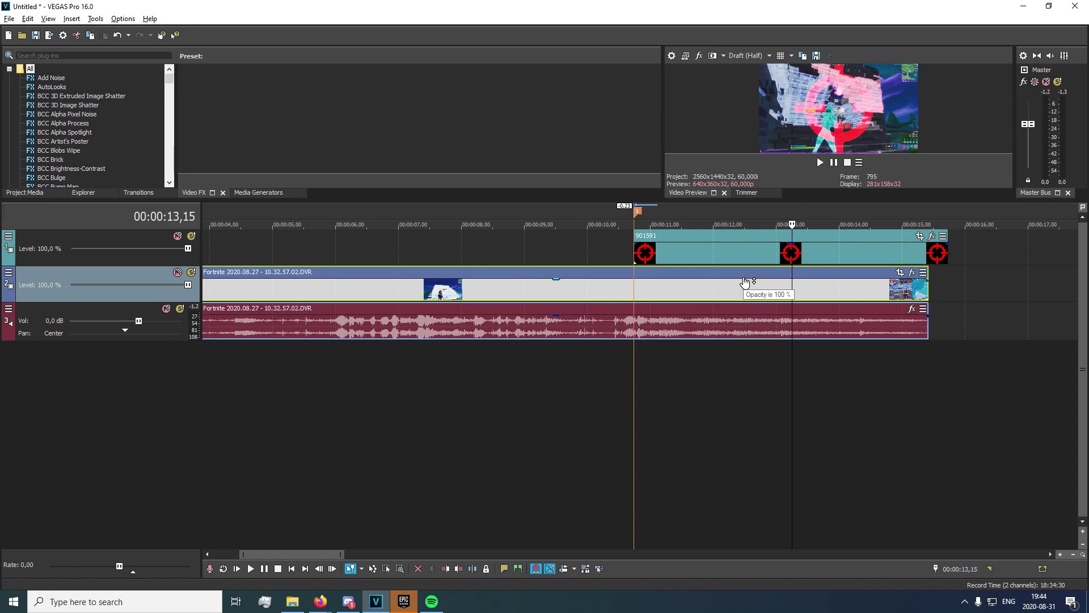
key("Left")
key("Left")
key("Left")
key("Left")
key("Right")
key("Right")
key("Left")
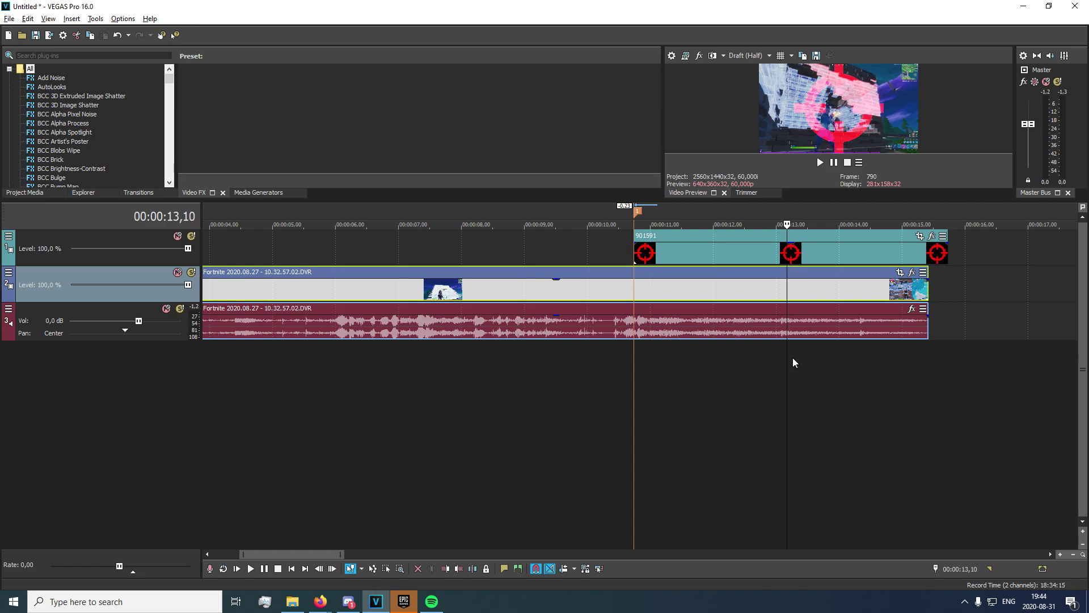
key("Left")
left_click_drag(946, 253, 787, 265)
key("m")
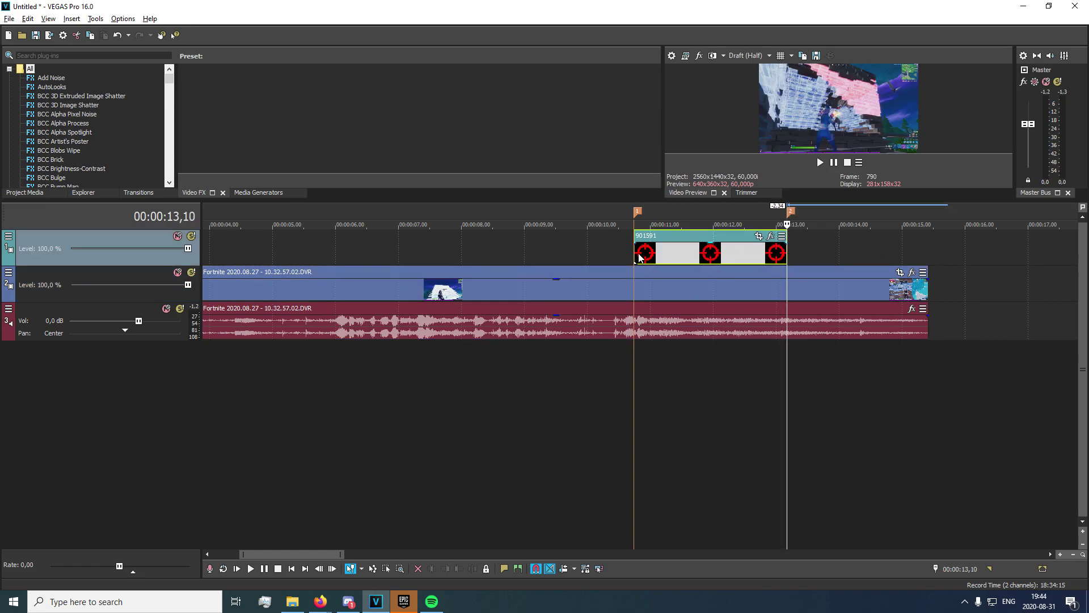
At the crosshair clip's first frame, enlarge its Pan/Crop frame to about 7,100 square, centred near X -996, Y 1,159, placing the crosshair on the enemy.
left_click(640, 257)
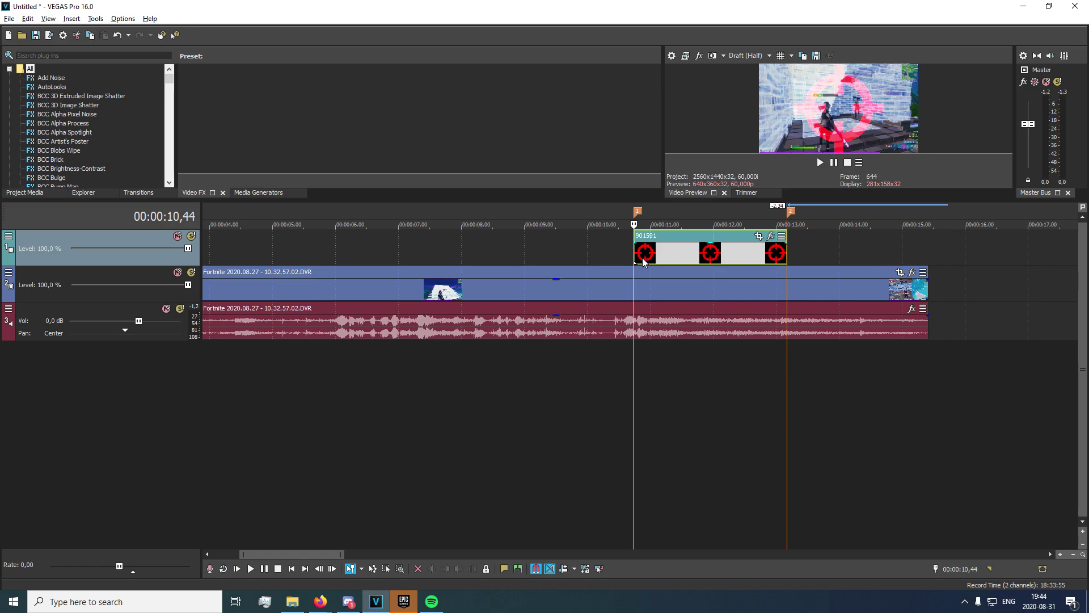
left_click(758, 236)
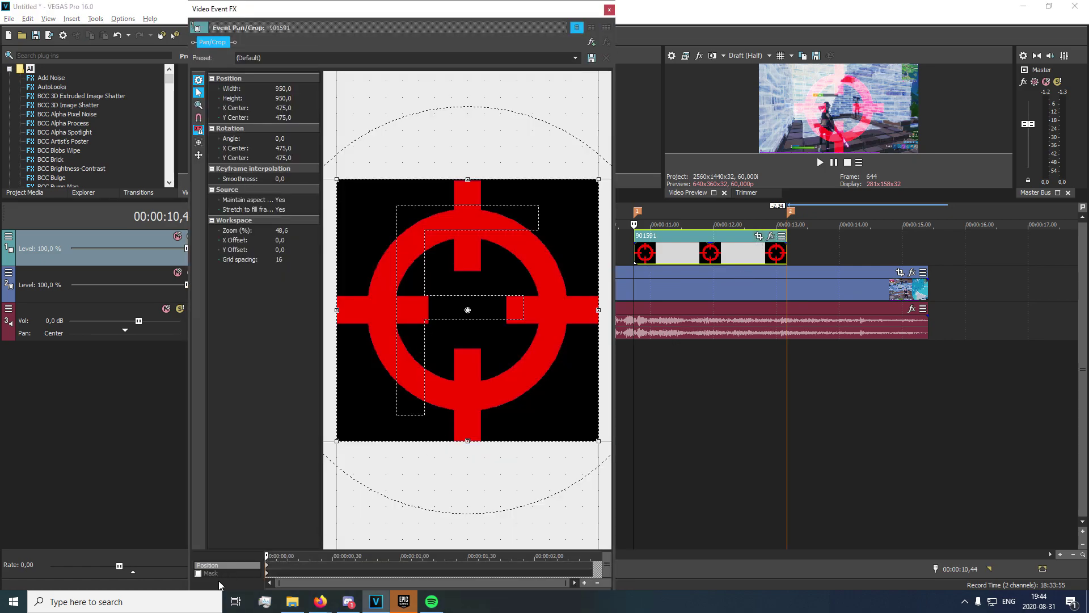
scroll(391, 226, "down", 5)
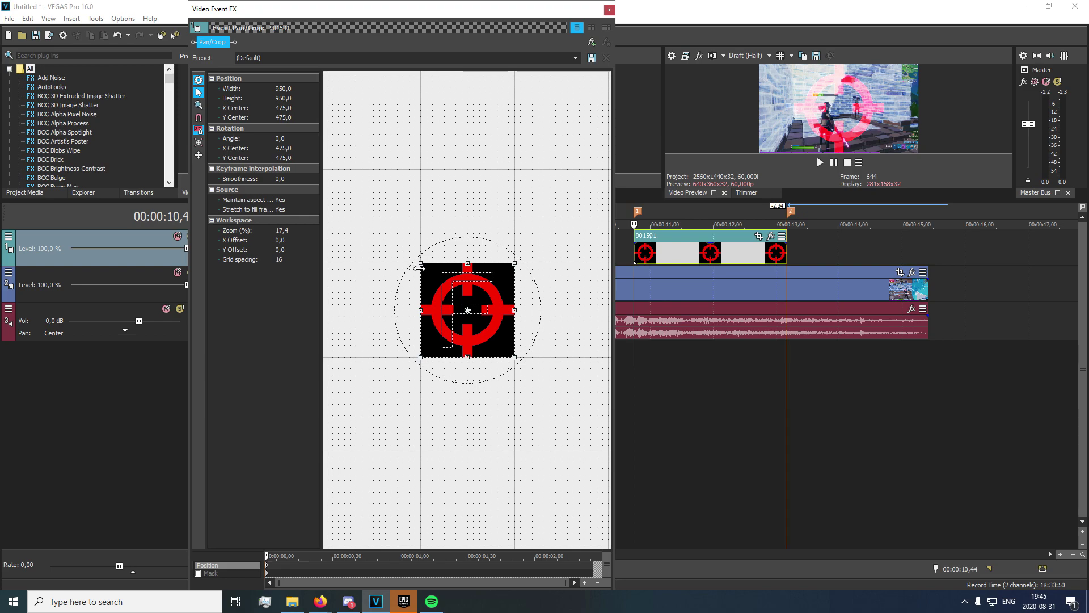
left_click_drag(420, 263, 313, 156)
scroll(499, 275, "down", 7)
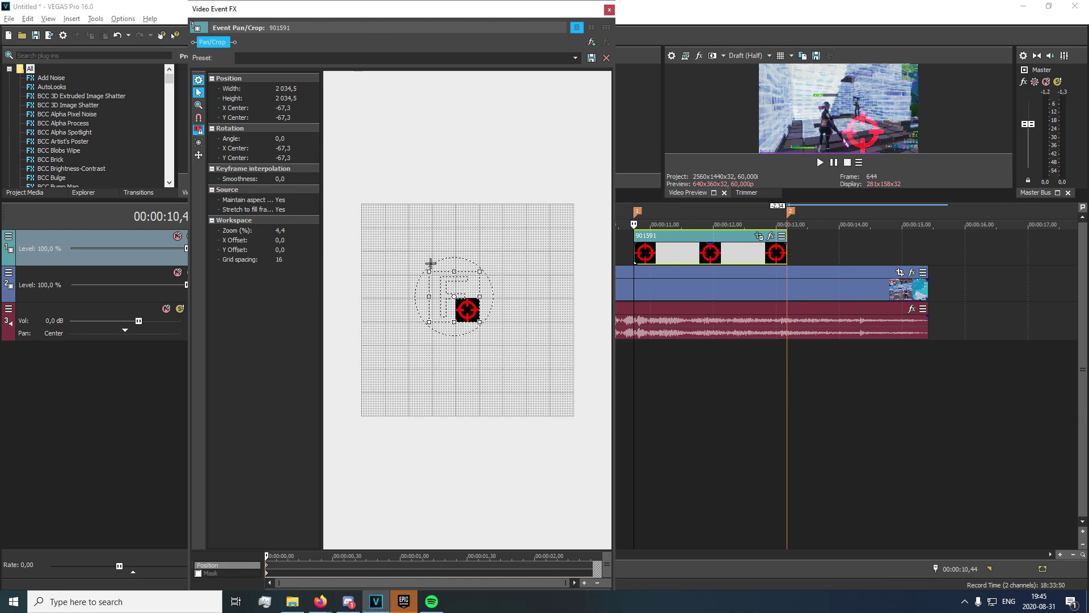
left_click_drag(424, 264, 452, 311)
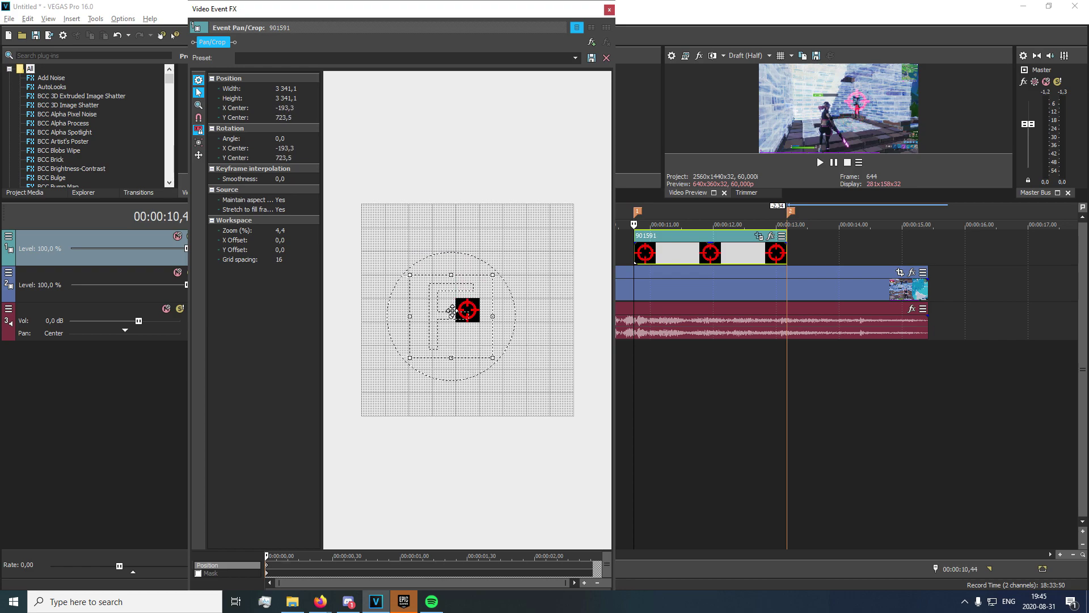
left_click_drag(406, 274, 338, 207)
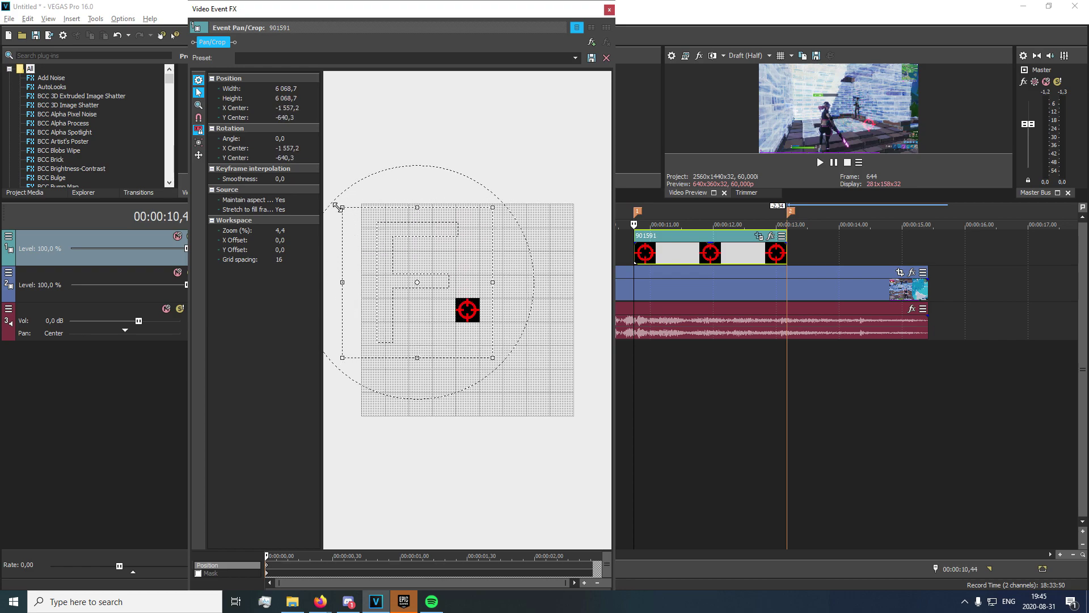
left_click_drag(440, 277, 459, 318)
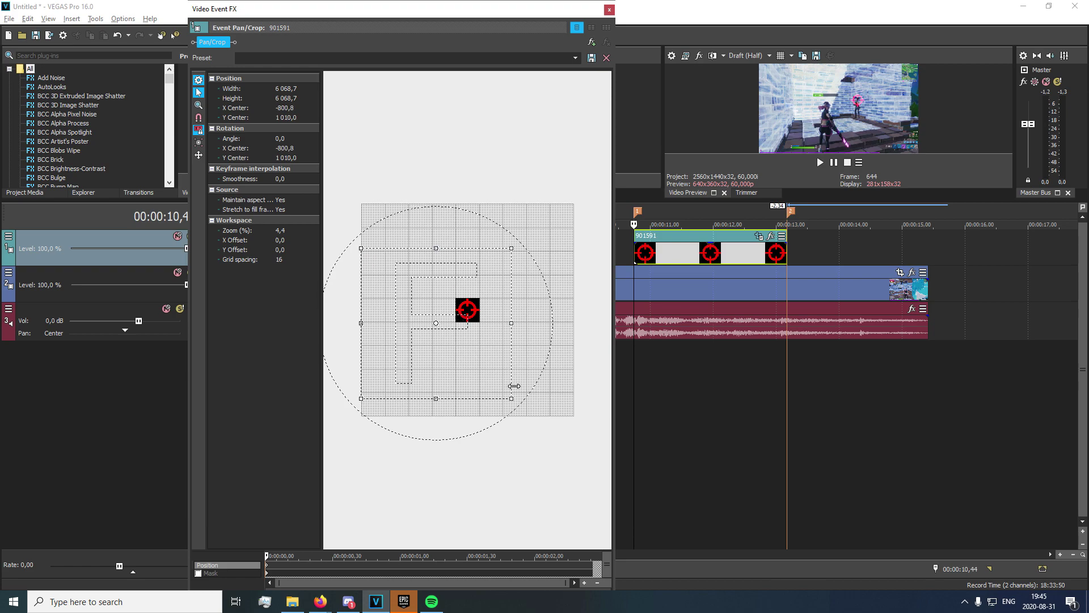
left_click_drag(512, 399, 537, 424)
left_click_drag(472, 347, 450, 338)
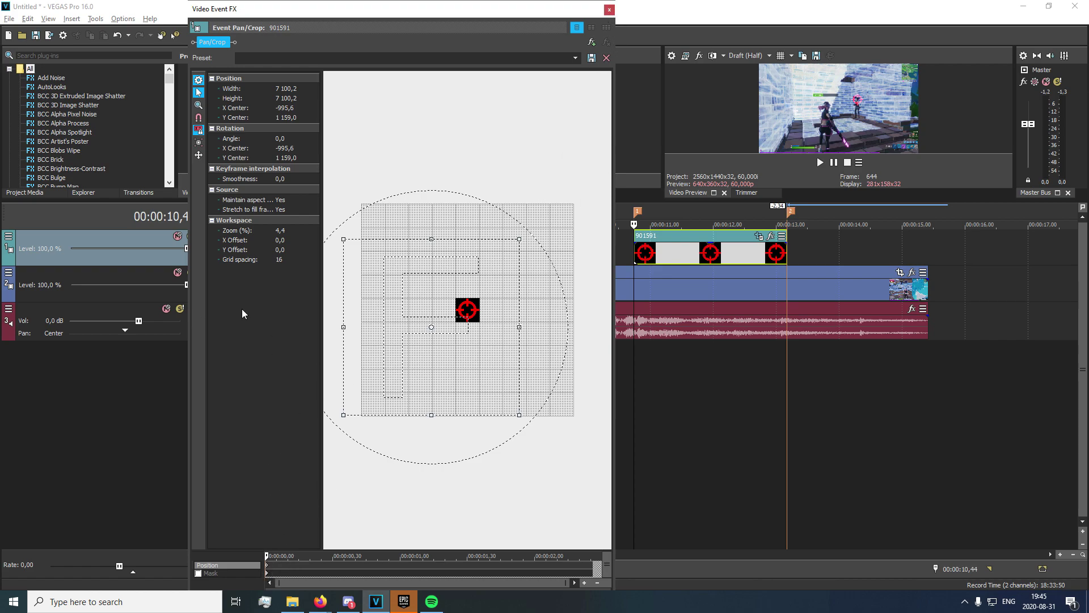
left_click(608, 9)
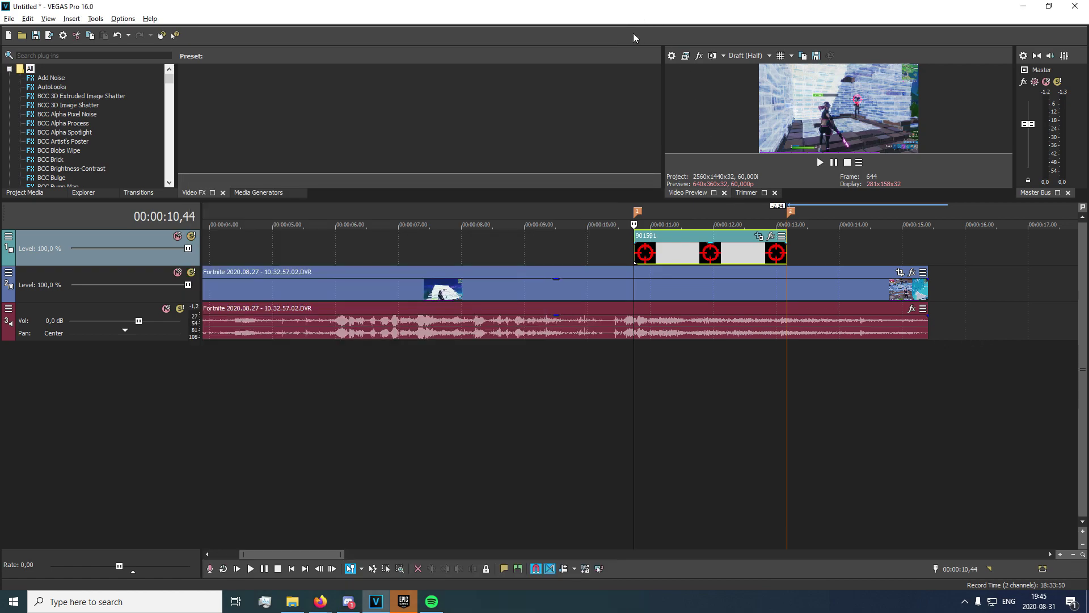
Search the video effects for "bé", view the Bézier Masking presets, and clear the search.
left_click(90, 55)
type("b")
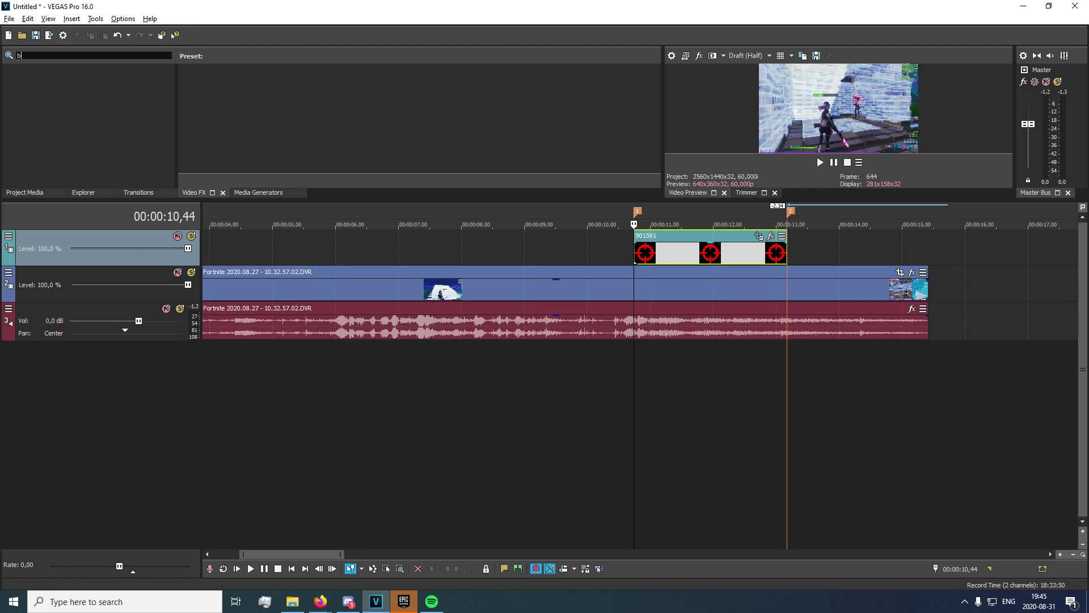
type("é")
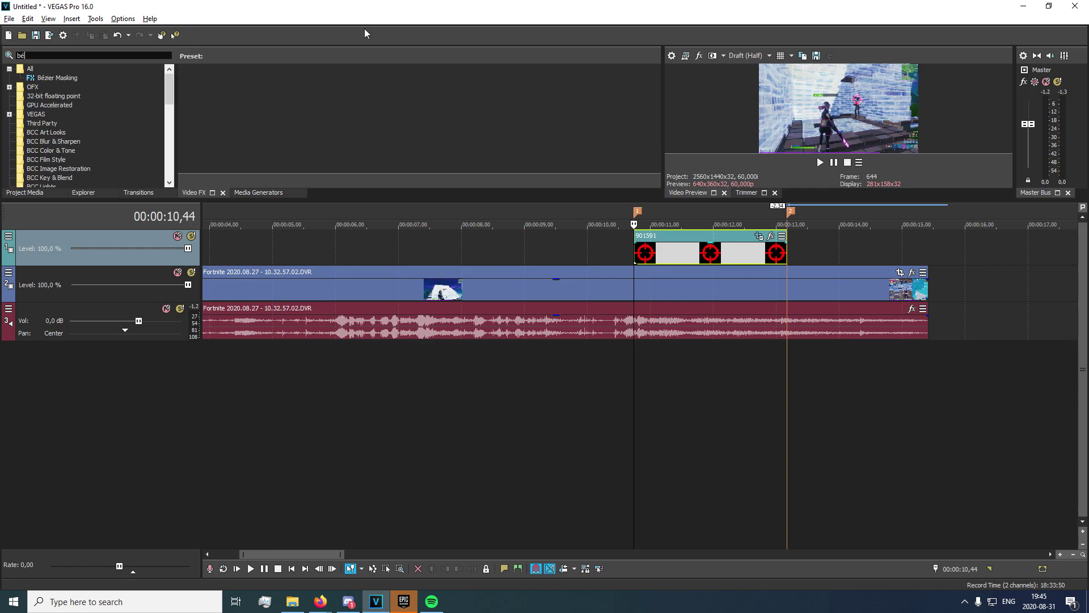
left_click(58, 77)
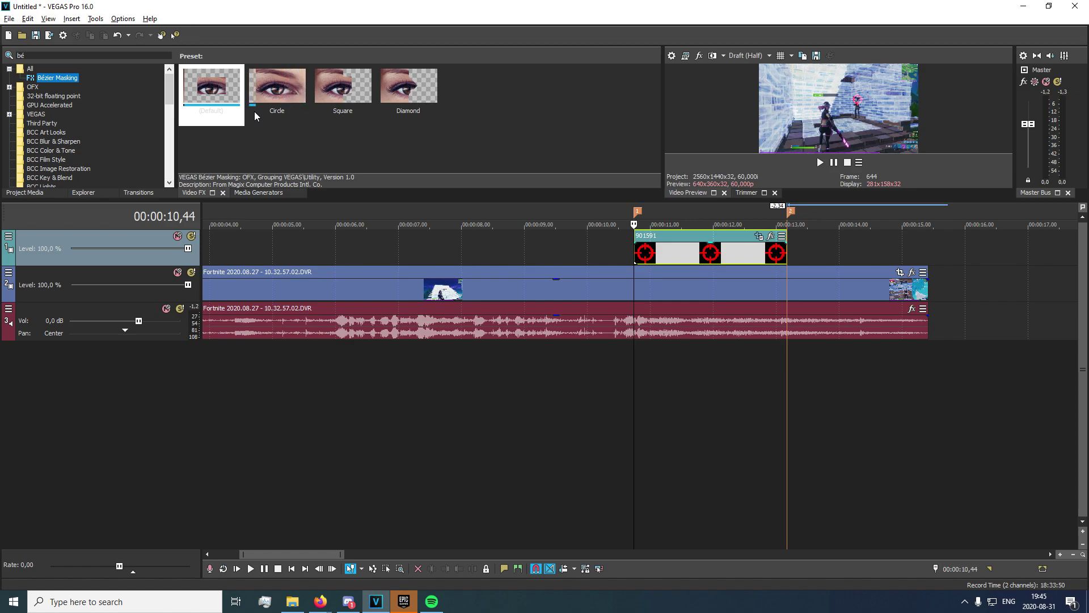
left_click(71, 57)
key("BackSpace")
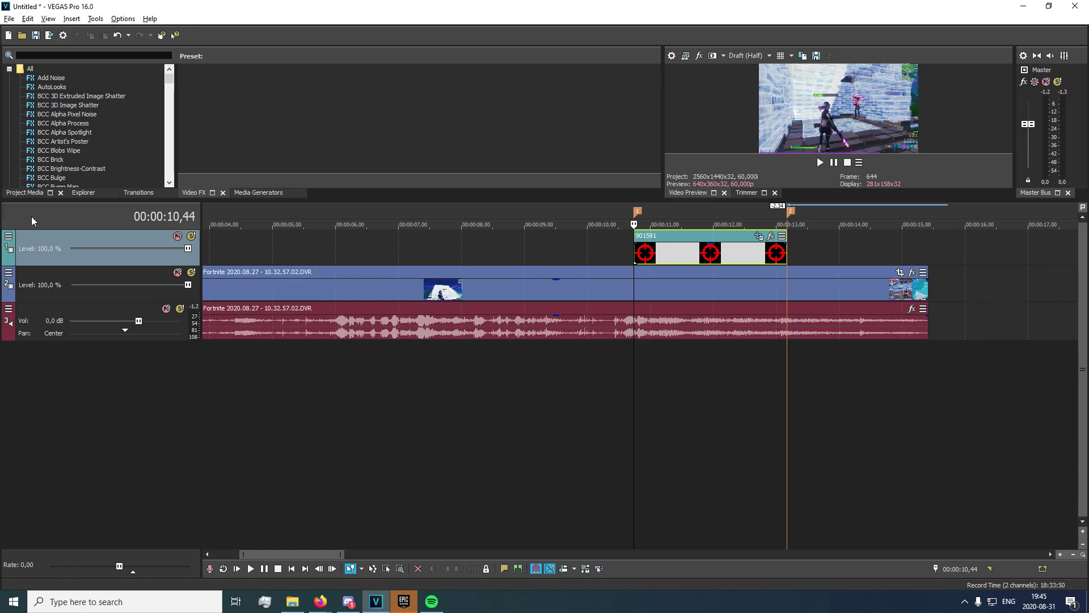
Open Track Motion for the crosshair track and place its window clear of the video preview.
left_click(9, 236)
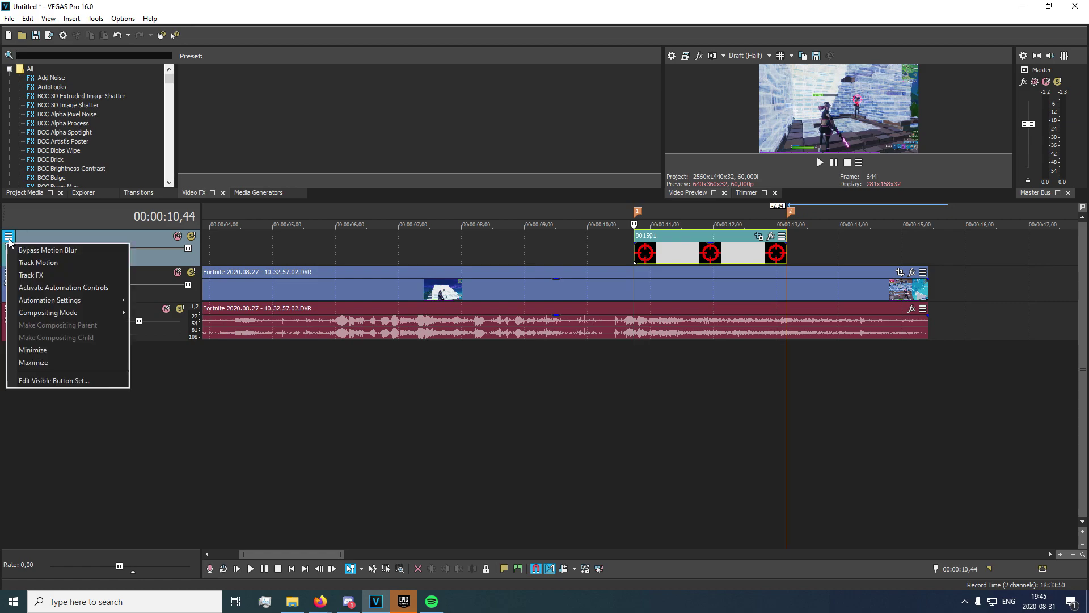
left_click(53, 269)
left_click_drag(637, 105, 288, 74)
left_click_drag(456, 65, 617, 184)
left_click_drag(153, 187, 302, 375)
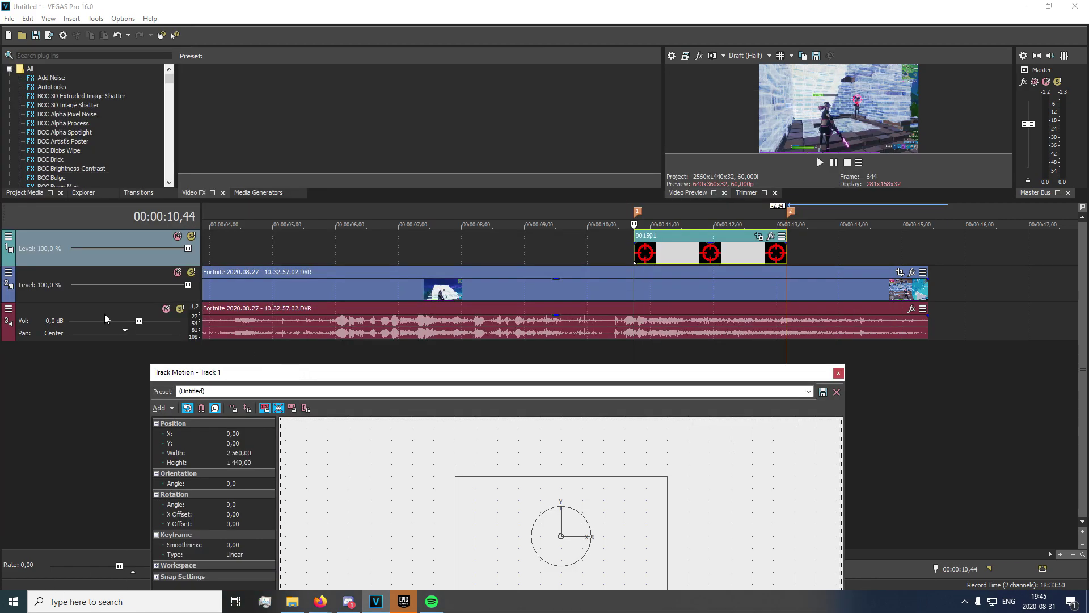
left_click_drag(402, 376, 205, 68)
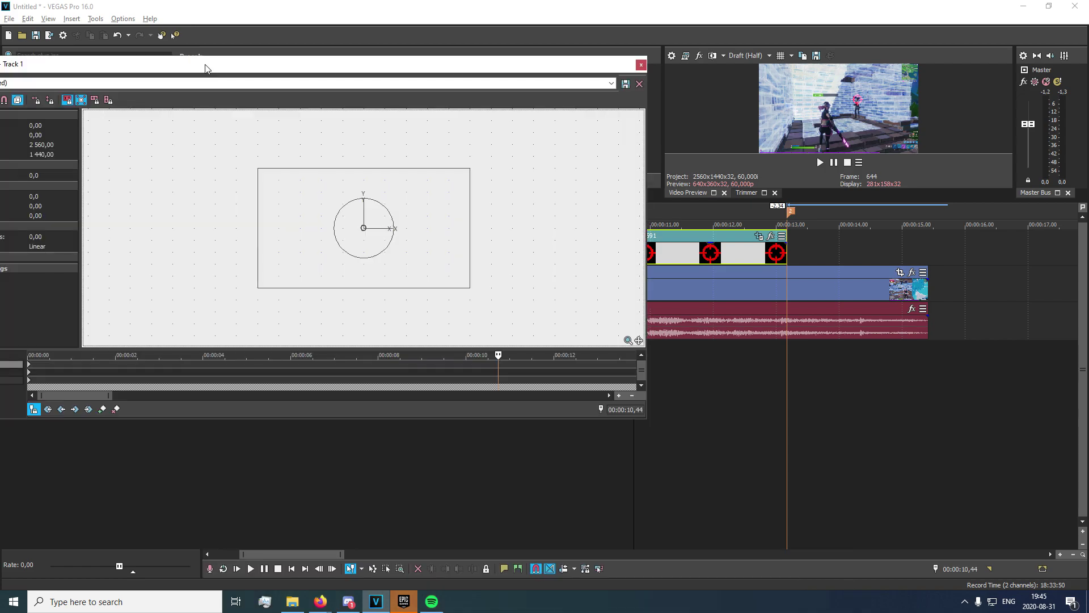
Create a Track Motion keyframe at 00:00:10,44 and a second one at 00:00:10,45 with the track shifted slightly left.
scroll(488, 367, "up", 6)
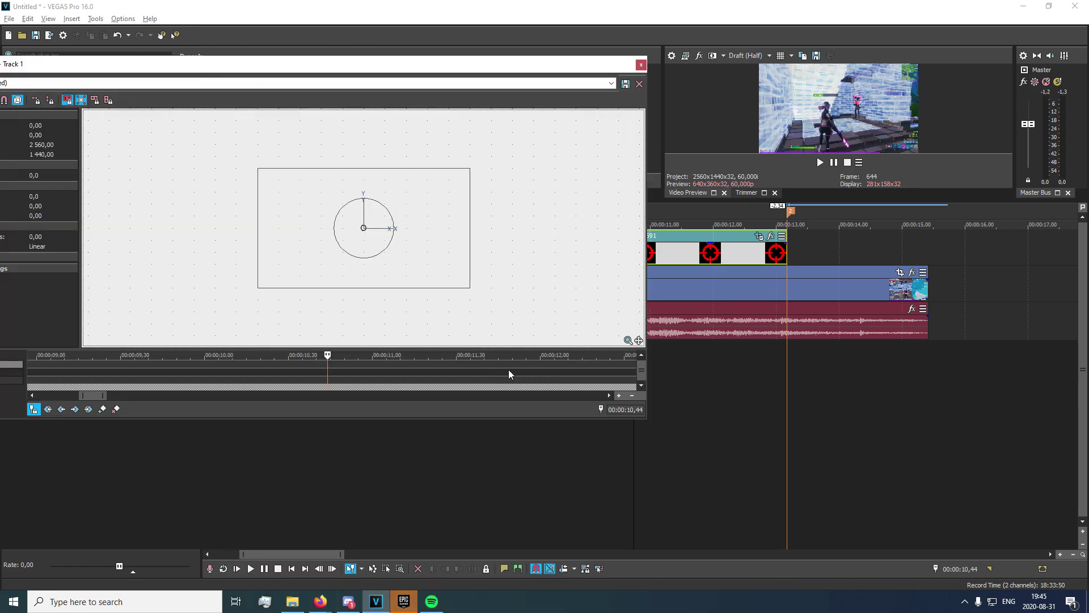
left_click(103, 408)
left_click_drag(574, 67, 511, 52)
scroll(369, 368, "up", 4)
key("Right")
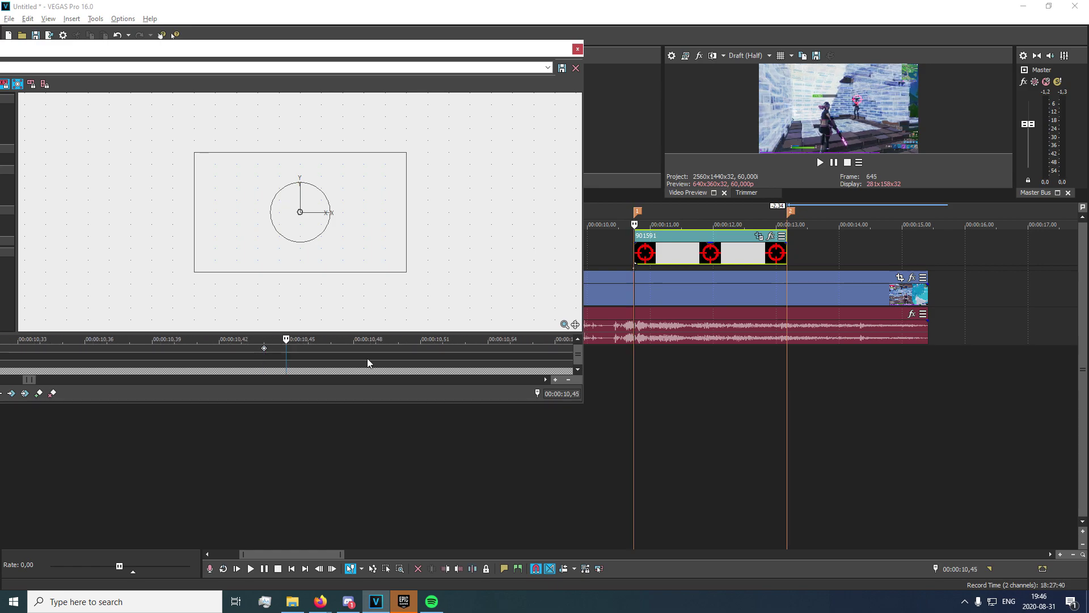
key("Left")
key("Right")
left_click(383, 224)
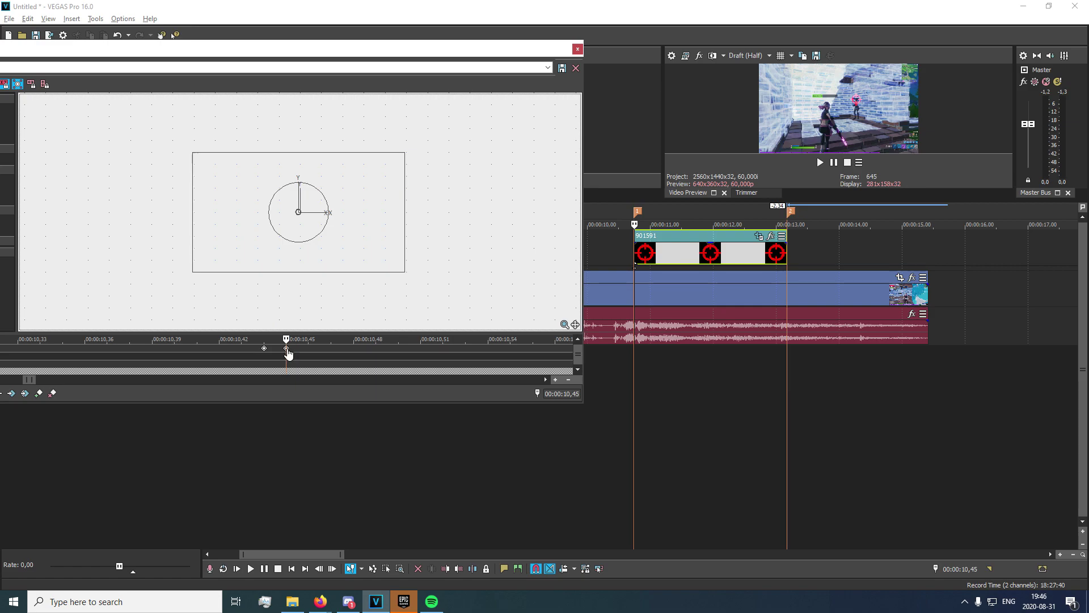
Advance to 00:00:10,48 and keyframe the crosshair track slightly further left to follow the enemy.
key("Right")
key("Right")
key("Right")
left_click(389, 249)
key("Left")
key("Left")
key("Left")
key("Left")
key("Left")
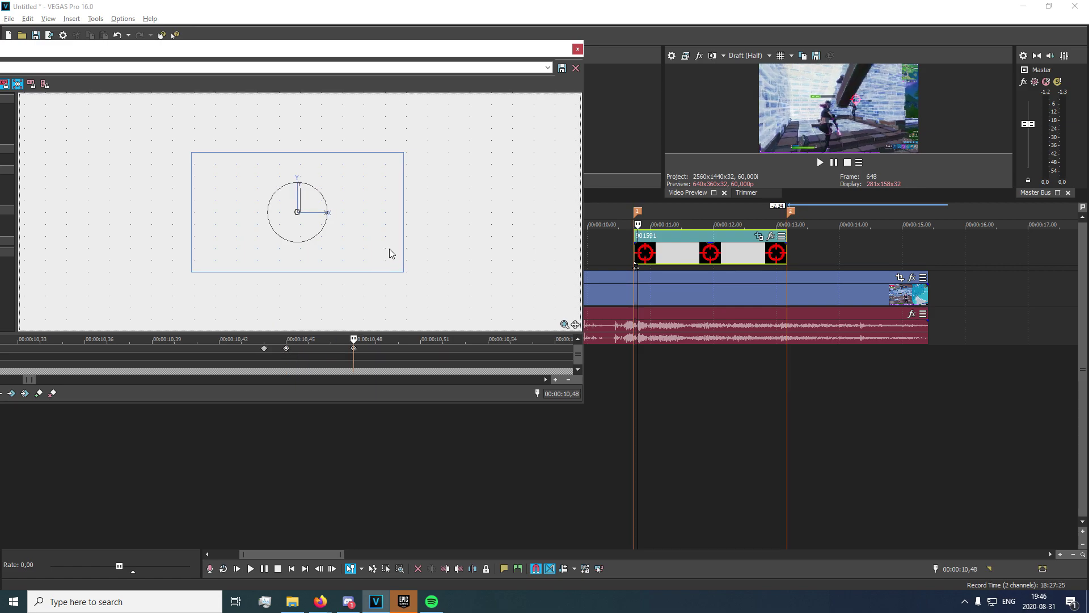
Keyframe the crosshair track at 00:00:10,51, nudged further left and slightly down onto the enemy.
key("Right")
key("Right")
key("Right")
left_click(396, 224)
key("Left")
key("Left")
key("Left")
key("Left")
key("Left")
key("Left")
key("Left")
key("Left")
key("Left")
key("Left")
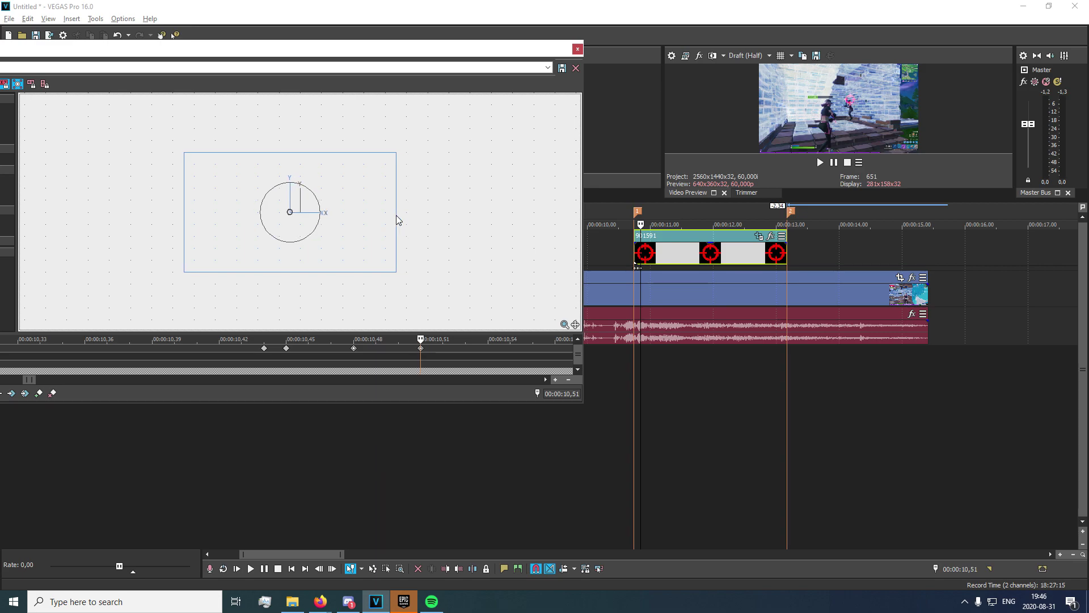
key("Down")
key("Down")
key("Down")
key("Down")
left_click(401, 247)
Keyframe the crosshair track at 00:00:10,54 and 00:00:10,57, shifting it left and down with the enemy.
key("Right")
key("Right")
key("Right")
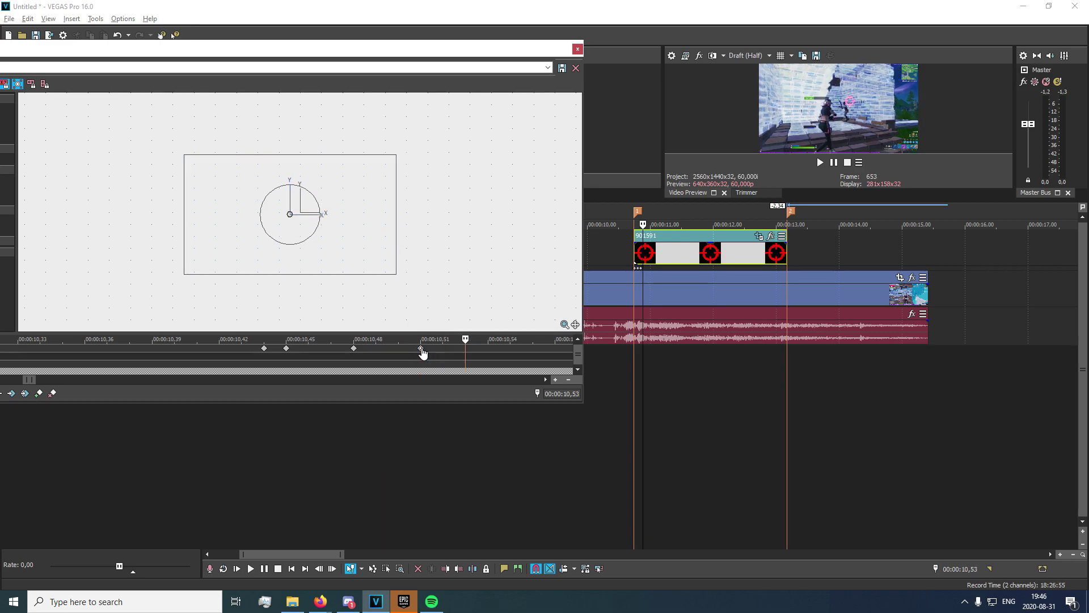
left_click_drag(367, 218, 366, 244)
key("Right")
key("Right")
key("Right")
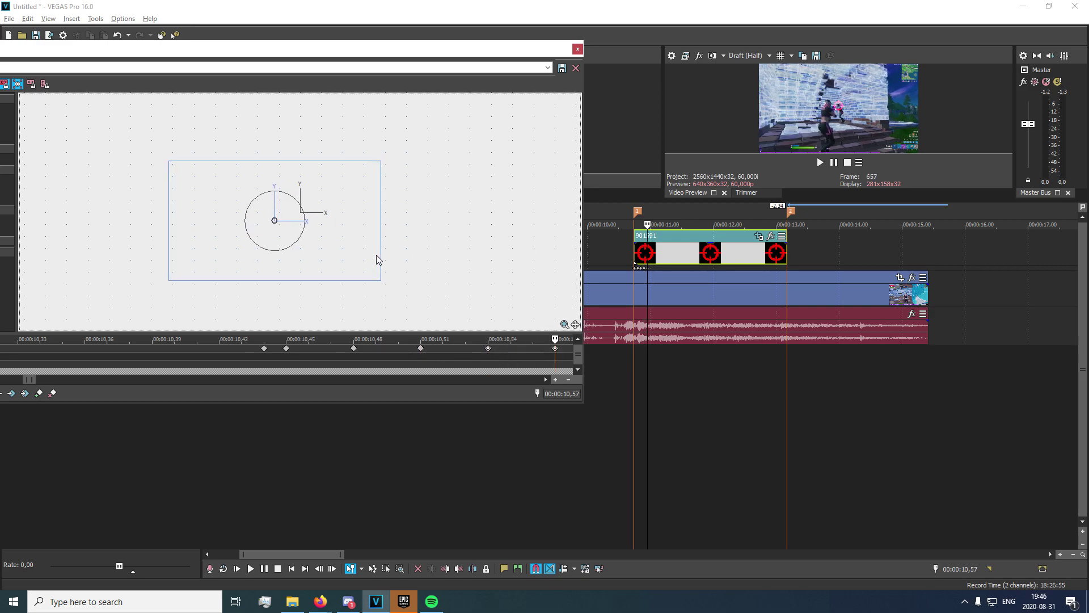
Advance to 00:00:11,00 and keyframe a small position adjustment of the crosshair track over the enemy.
key("Right")
key("Right")
key("Right")
left_click_drag(333, 253, 333, 254)
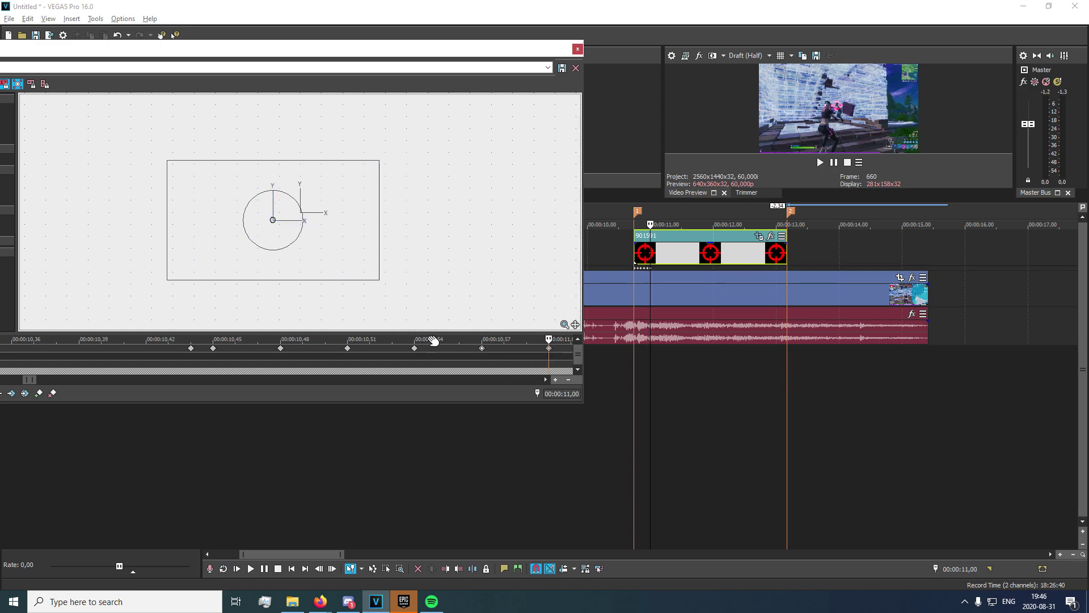
Advance to 00:00:11,03 and keyframe the crosshair track nudged slightly up onto the enemy.
scroll(361, 352, "down", 2)
scroll(341, 358, "up", 2)
key("Right")
key("Right")
key("Right")
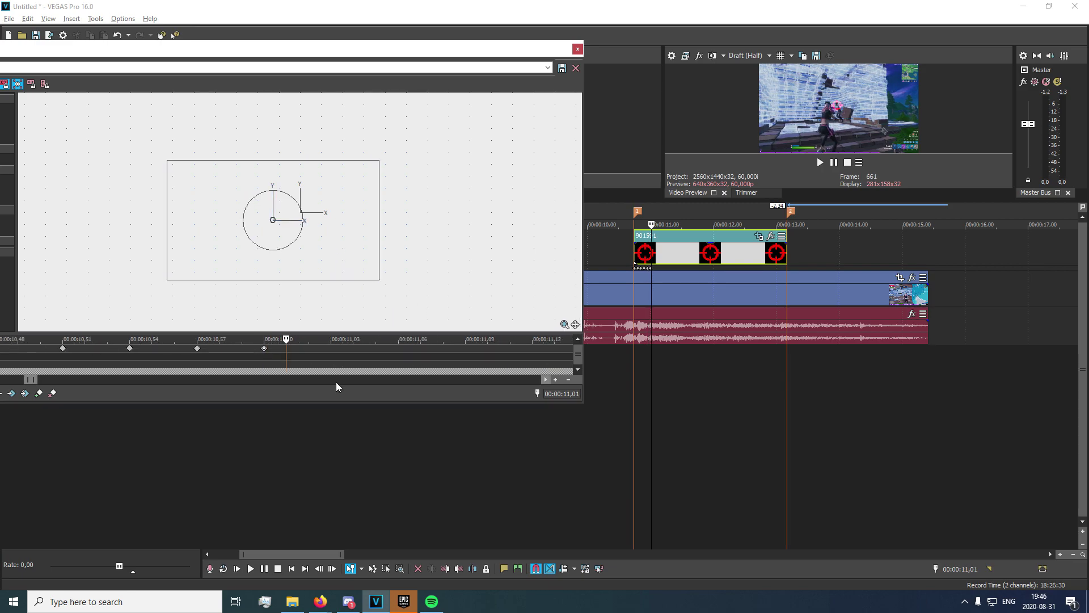
left_click_drag(314, 271, 312, 264)
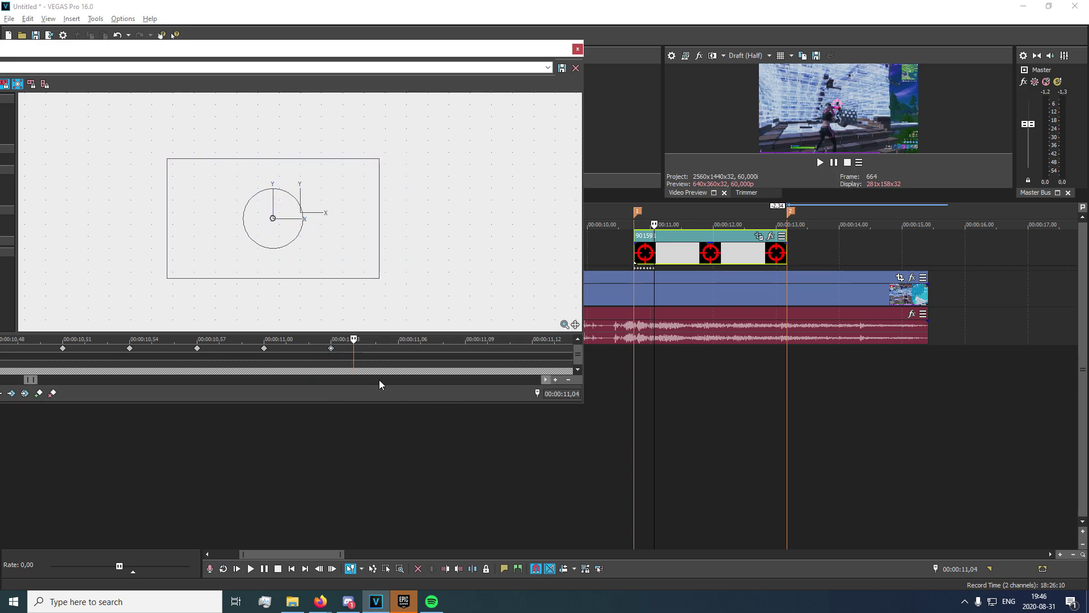
Keyframe the crosshair track at 00:00:11,06 and 00:00:11,09, keeping it over the enemy.
key("Right")
key("Right")
key("Right")
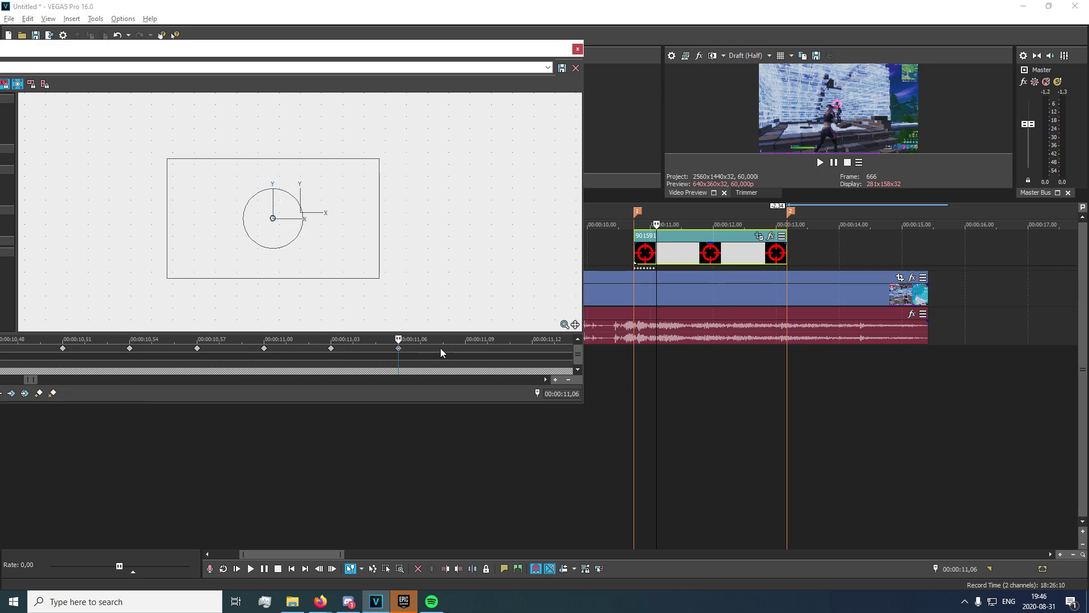
key("Right")
key("Right")
key("Right")
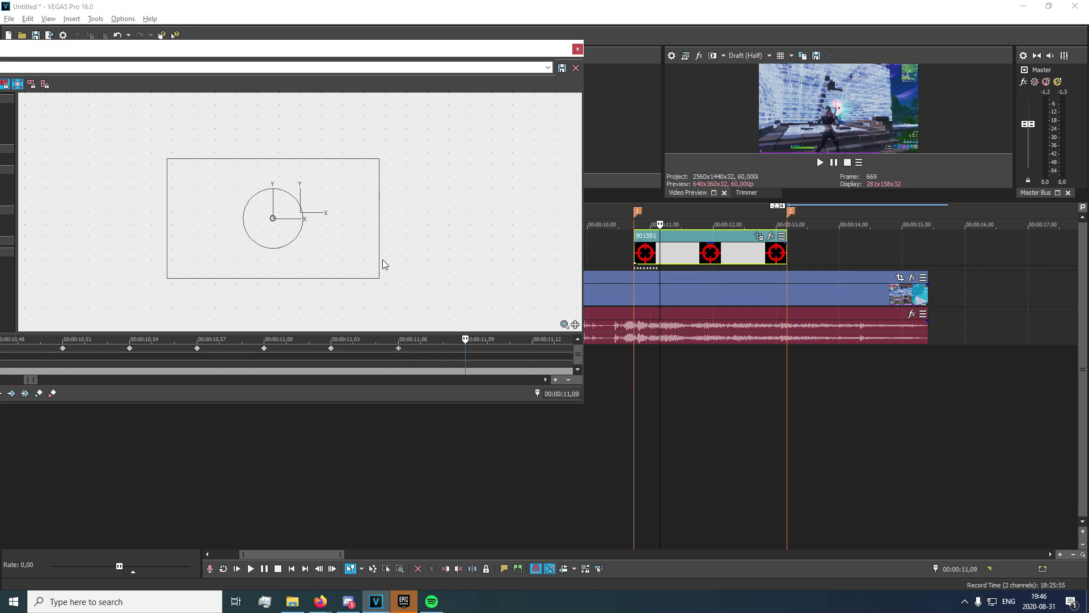
left_click(359, 240)
Advance to 00:00:11,12 and keyframe the crosshair track shifted slightly right and down with the enemy.
key("Right")
key("Right")
key("Right")
left_click_drag(363, 250, 364, 253)
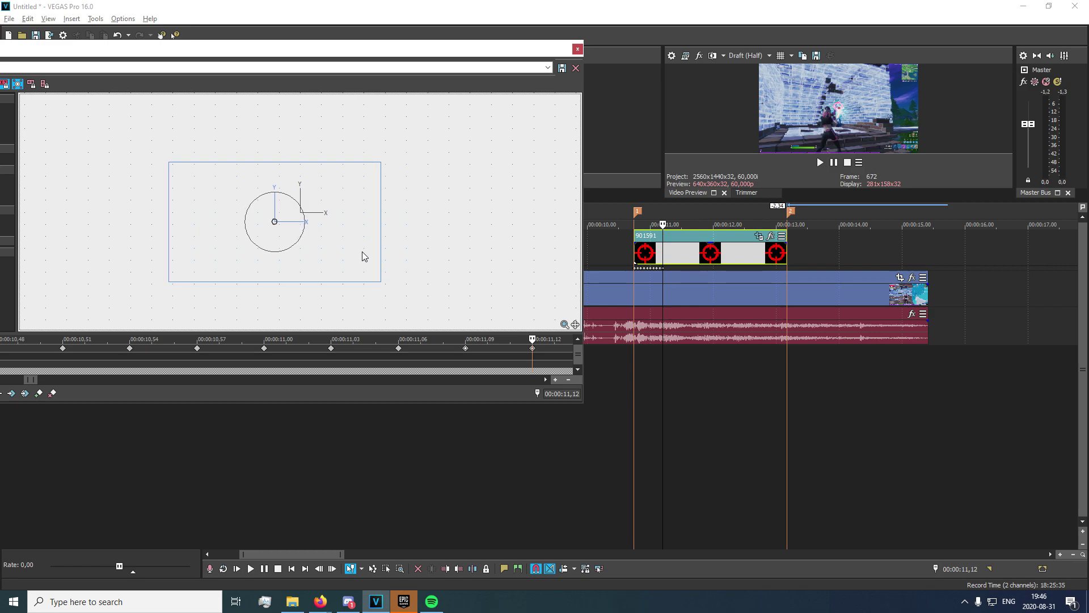
Keyframe the crosshair track every three frames from 00:00:11,15 through 00:00:13,09, repositioning it to follow the enemy to the clip's end.
key("Right")
key("Right")
key("Right")
key("Right")
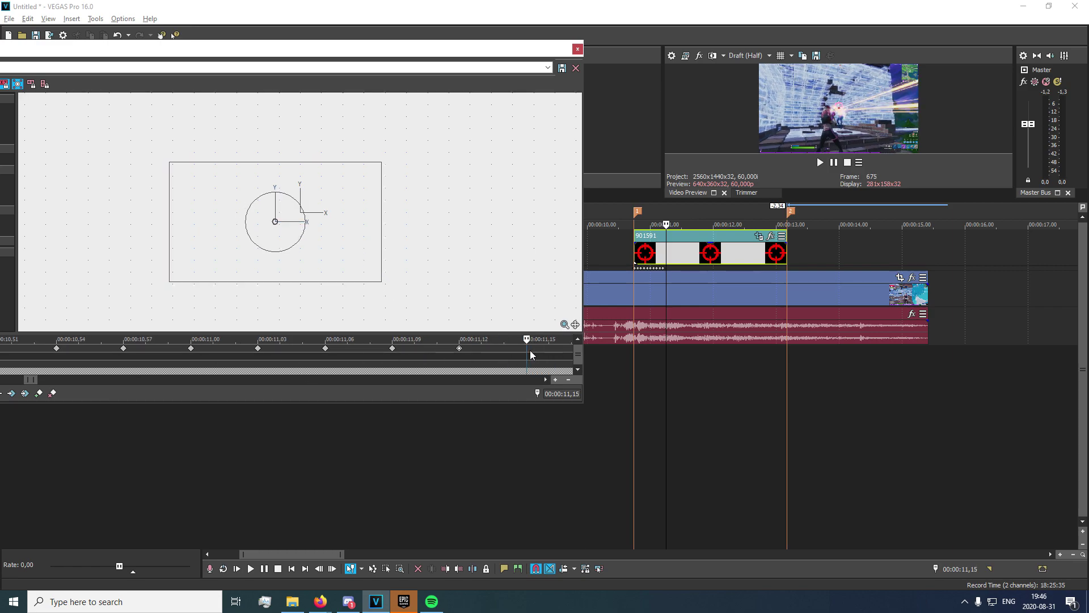
key("Right")
key("Right")
key("Right")
left_click_drag(328, 257, 360, 237)
key("Right")
key("Right")
key("Right")
key("Right")
key("Right")
key("Right")
key("Right")
key("Right")
key("Right")
key("Right")
key("Right")
key("Right")
scroll(528, 355, "down", 3)
key("Right")
key("Right")
key("Right")
key("Right")
key("Right")
key("Right")
key("Right")
key("Right")
key("Right")
key("Right")
key("Right")
key("Right")
key("Right")
key("Right")
key("Right")
key("Right")
key("Right")
key("Right")
key("Right")
key("Right")
key("Right")
key("Right")
key("Right")
key("Right")
key("Right")
key("Right")
key("Right")
key("Right")
key("Right")
key("Right")
key("Right")
key("Right")
key("Right")
key("Right")
key("Right")
key("Right")
key("Right")
key("Right")
key("Right")
key("Right")
key("Right")
key("Right")
key("Right")
key("Right")
key("Right")
left_click(39, 393)
key("Right")
key("Right")
key("Right")
key("Right")
key("Right")
key("Right")
key("Right")
key("Right")
key("Right")
key("Right")
key("Right")
key("Right")
key("Right")
key("Right")
key("Right")
key("Right")
key("Right")
key("Right")
mouse_move(360, 237)
left_mouse_down()
mouse_move(351, 208)
mouse_move(349, 218)
left_mouse_up()
key("Right")
key("Right")
key("Right")
key("Right")
key("Right")
key("Right")
key("Right")
key("Right")
key("Right")
key("Right")
key("Right")
key("Right")
key("Right")
key("Right")
key("Right")
key("Right")
key("Right")
key("Right")
key("Right")
key("Right")
key("Right")
key("Right")
key("Right")
key("Right")
key("Right")
key("Right")
key("Right")
key("Right")
key("Right")
key("Right")
key("Right")
key("Right")
key("Right")
key("Right")
key("Right")
key("Right")
left_click_drag(349, 218, 348, 226)
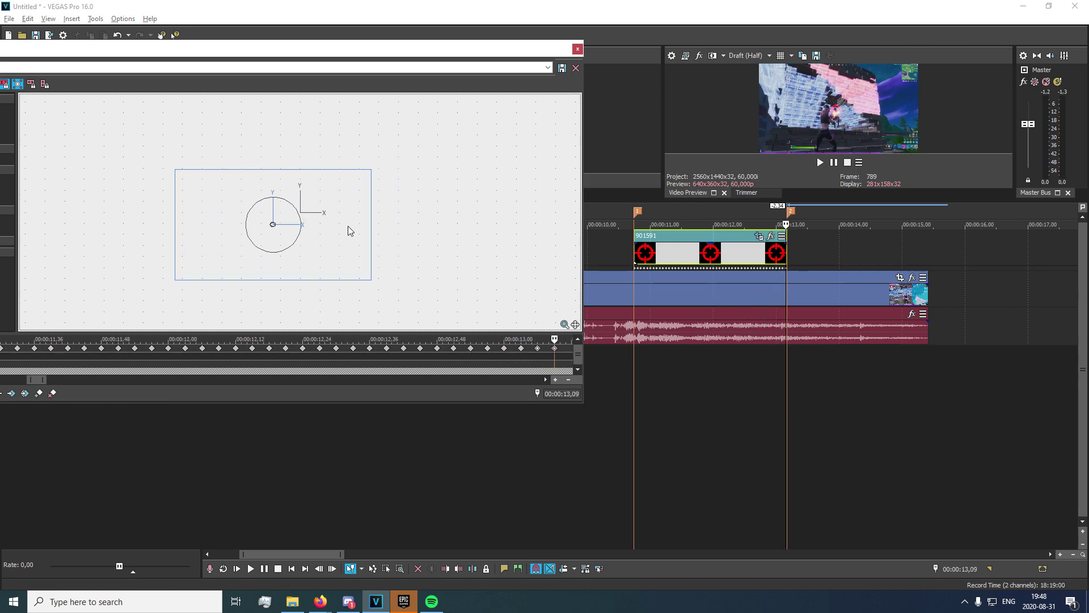
Close the track motion window and check the crosshair's placement on the gameplay at 00:00:12,14.
left_click(577, 49)
left_click(618, 399)
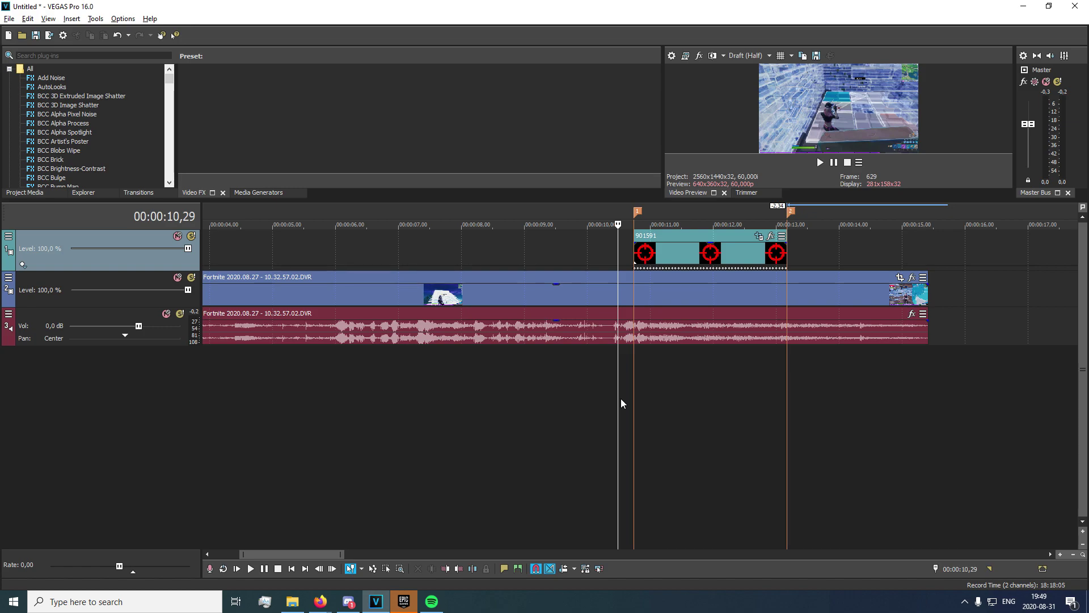
scroll(672, 348, "up", 2)
scroll(672, 349, "up", 2)
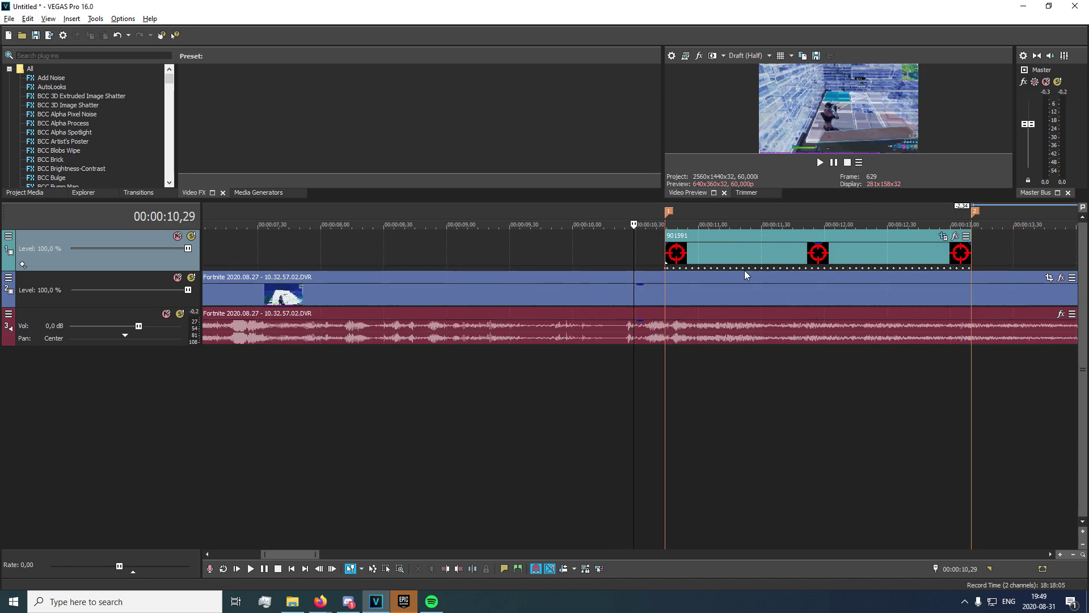
scroll(844, 376, "down", 3)
scroll(824, 377, "up", 2)
left_click(780, 374)
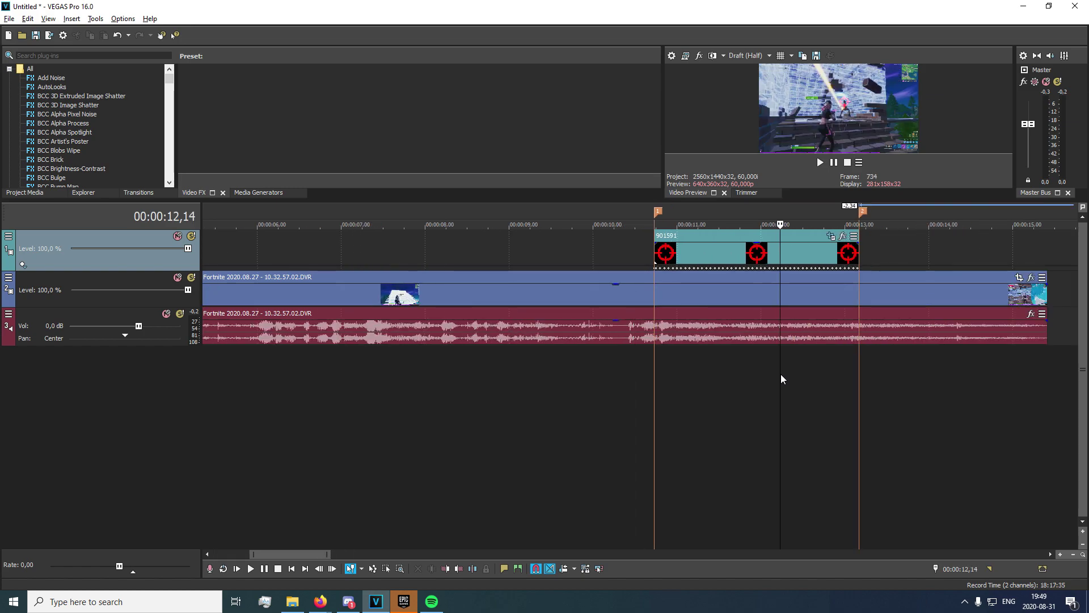
scroll(788, 375, "up", 2)
scroll(795, 379, "down", 3)
Lower the gameplay audio track's volume to -Inf. and play the crosshair section from 00:00:10,24.
left_click(556, 374)
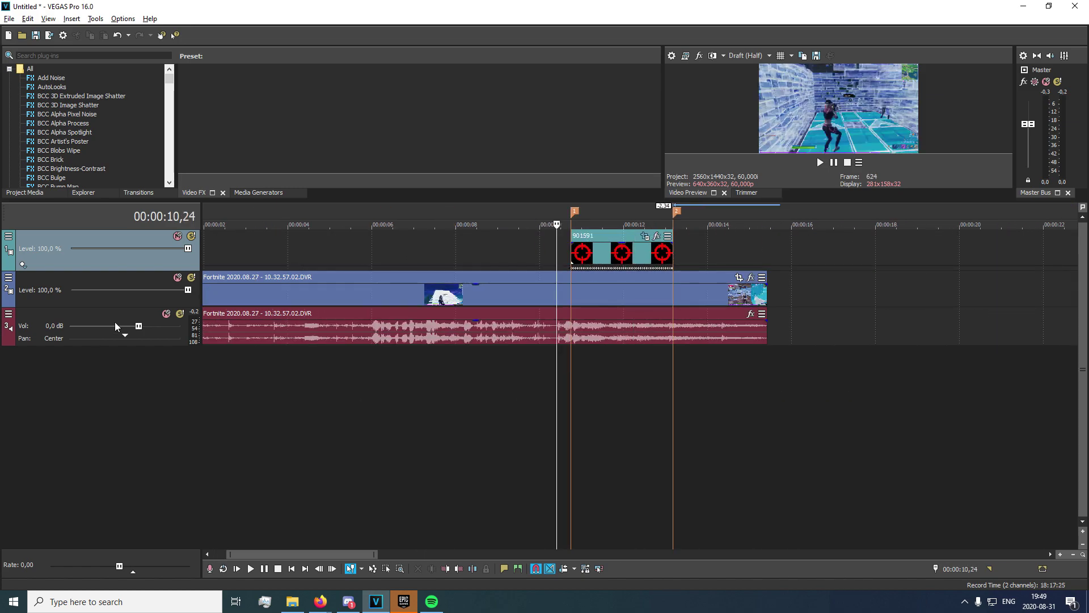
key("space")
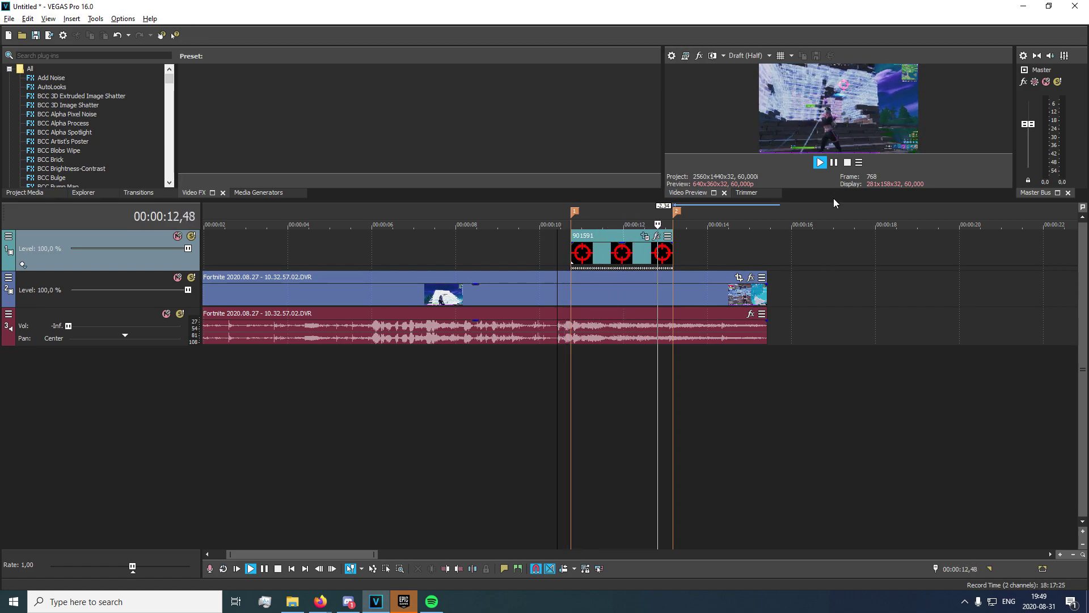
key("space")
Enlarge the video preview area and set the preview quality to Good (Full).
left_click_drag(833, 199, 832, 295)
left_click(754, 57)
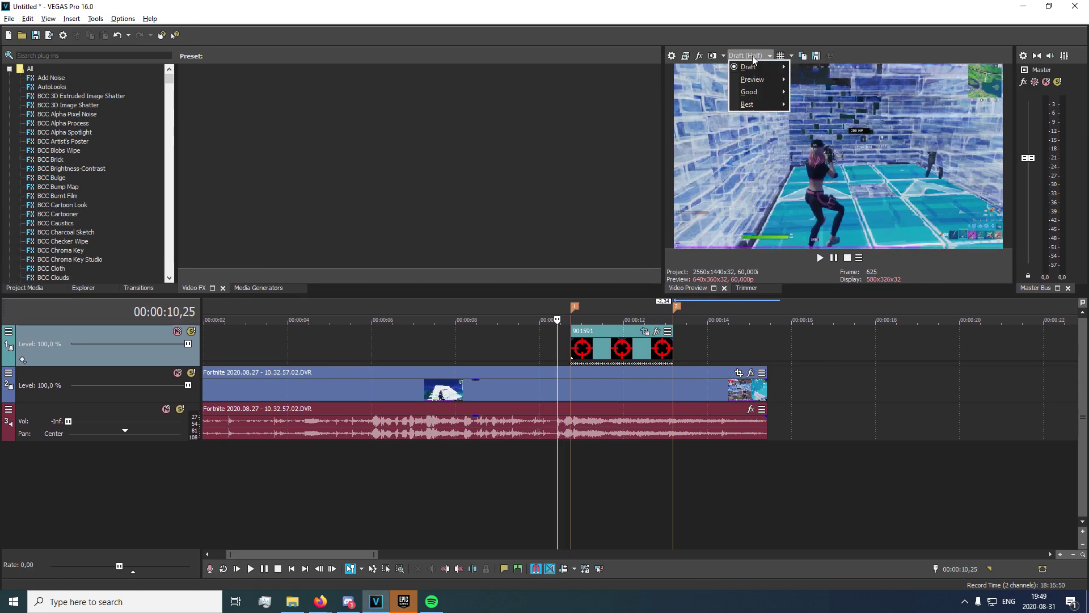
mouse_move(759, 91)
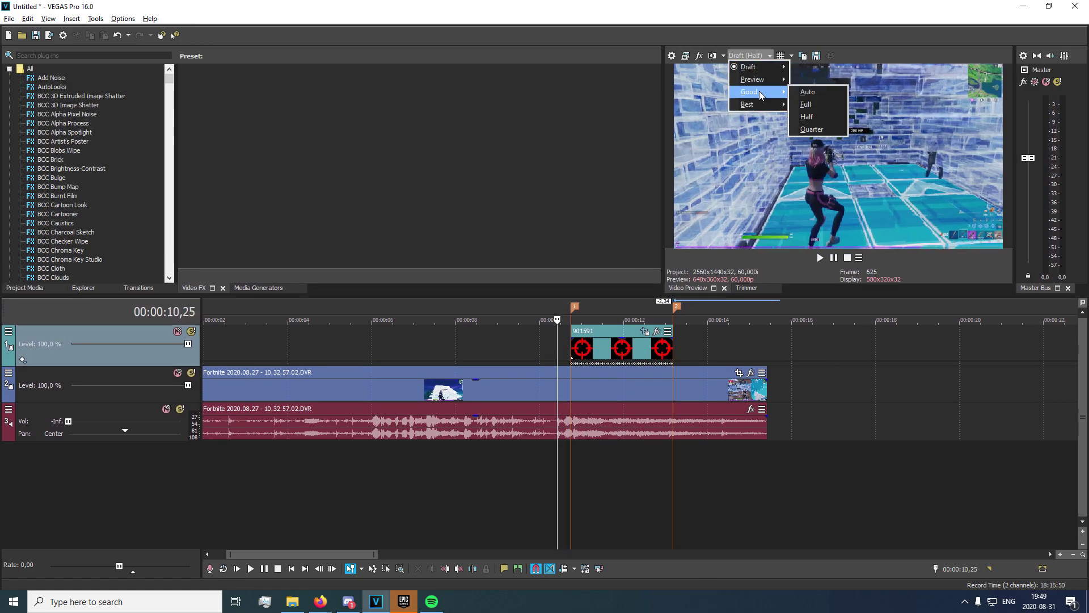
left_click(806, 105)
Play the gameplay from 00:00:09,52 to review how the crosshair tracks the enemy.
left_click(533, 347)
key("space")
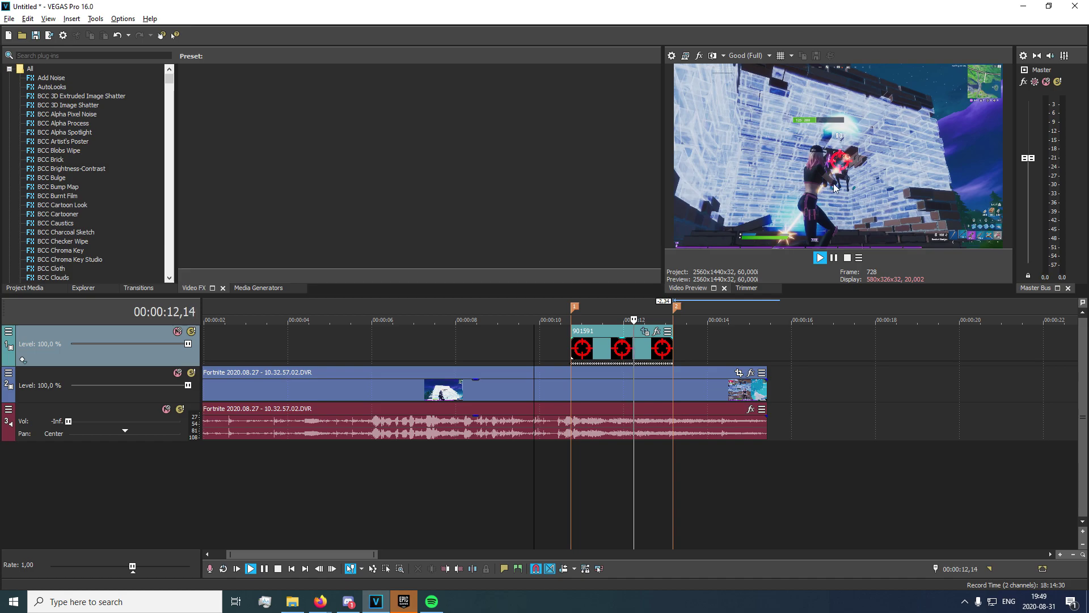
key("space")
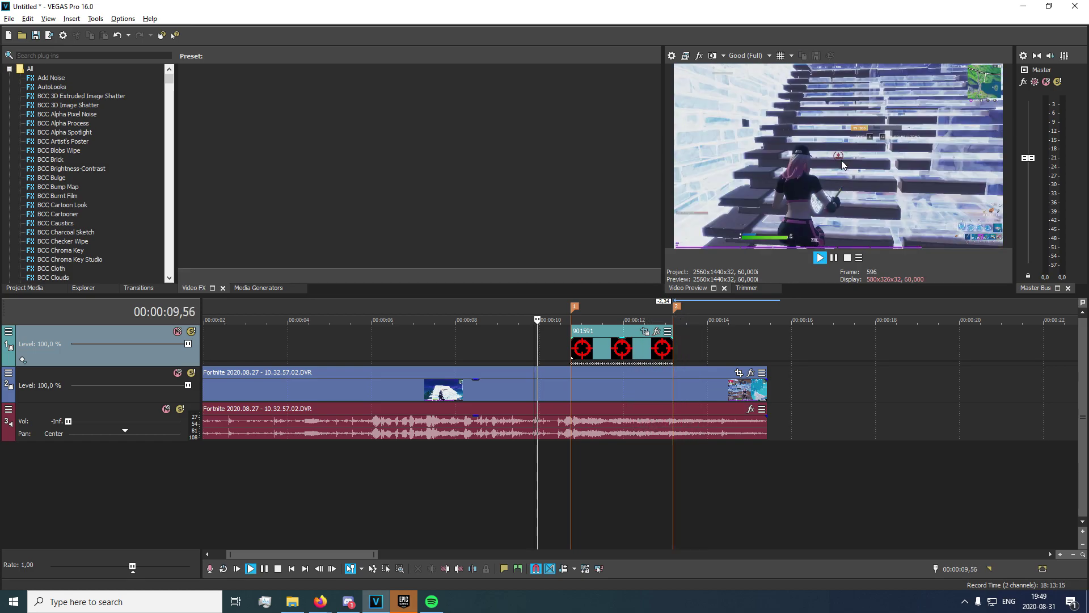
key("space")
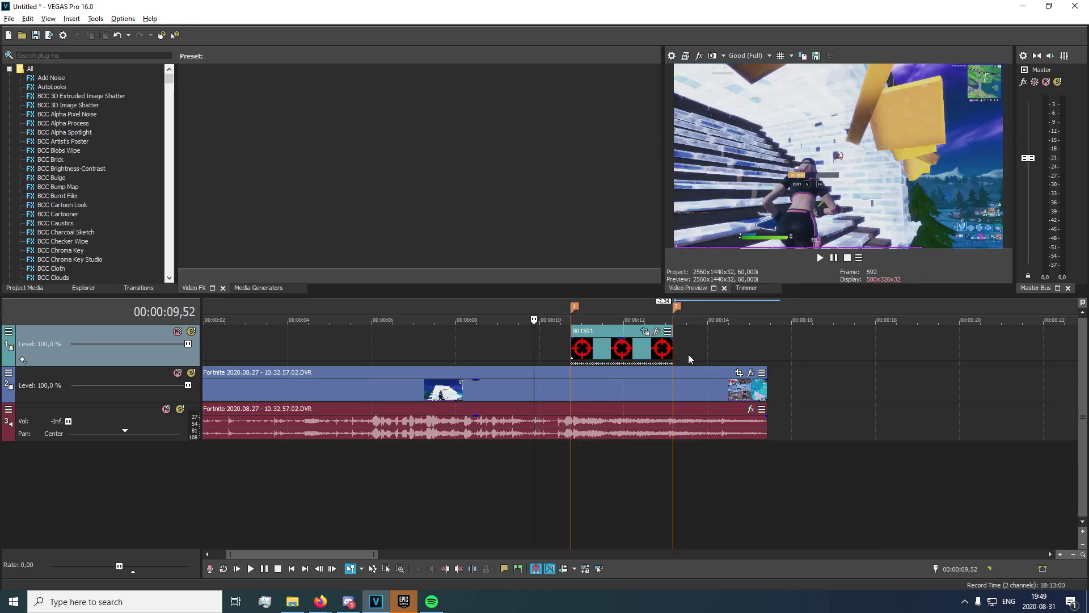
Select the time range from 00:00:10,18 to 00:00:12,21 across the crosshair clip and play it to review the enemy tracking.
left_click_drag(689, 354, 552, 354)
left_click(553, 354)
key("space")
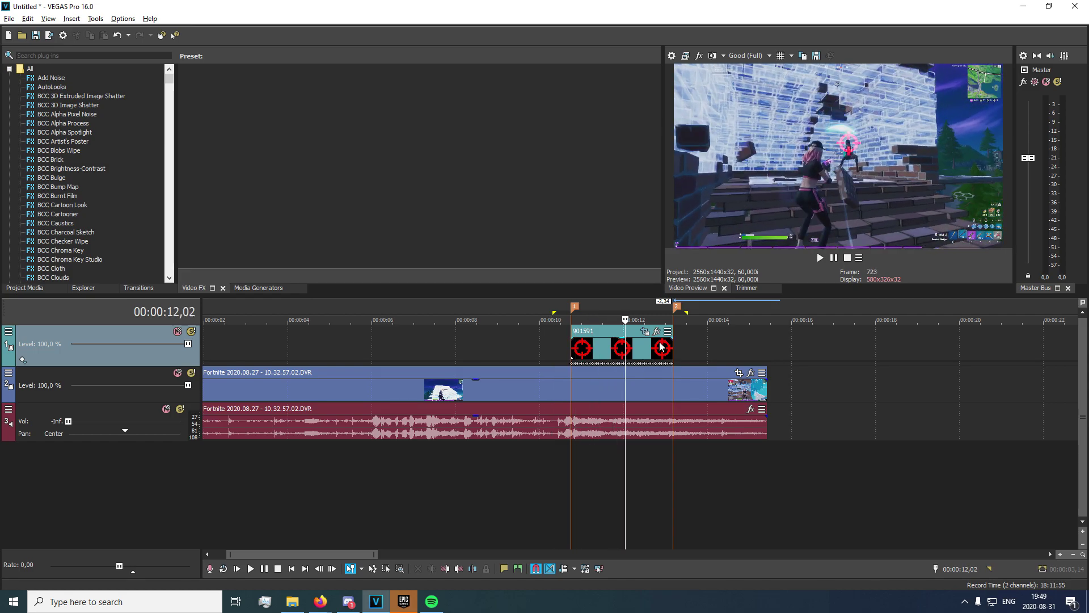
key("o")
key("space")
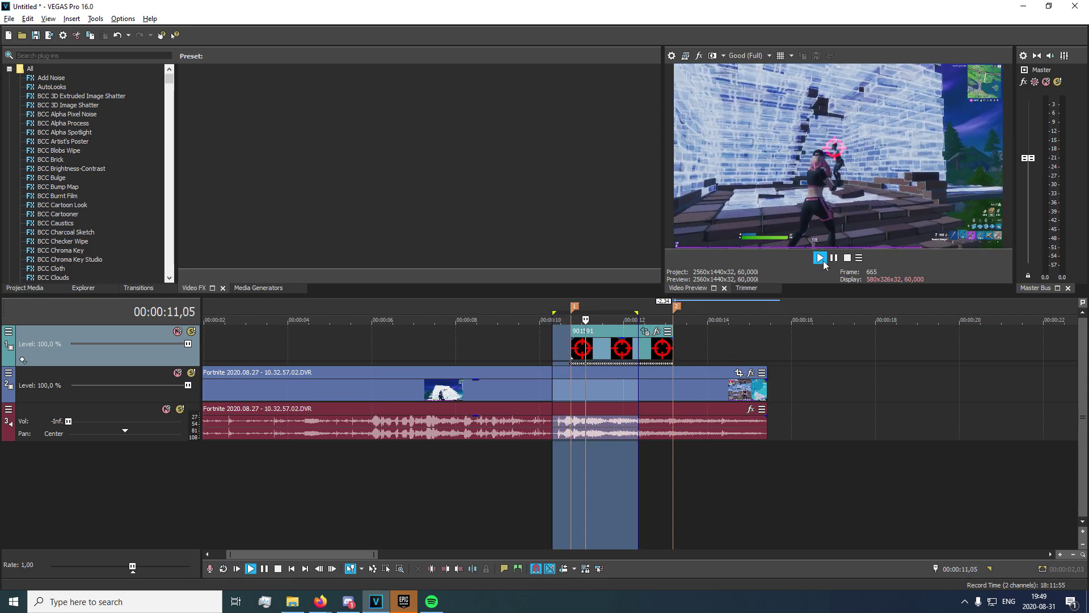
key("space")
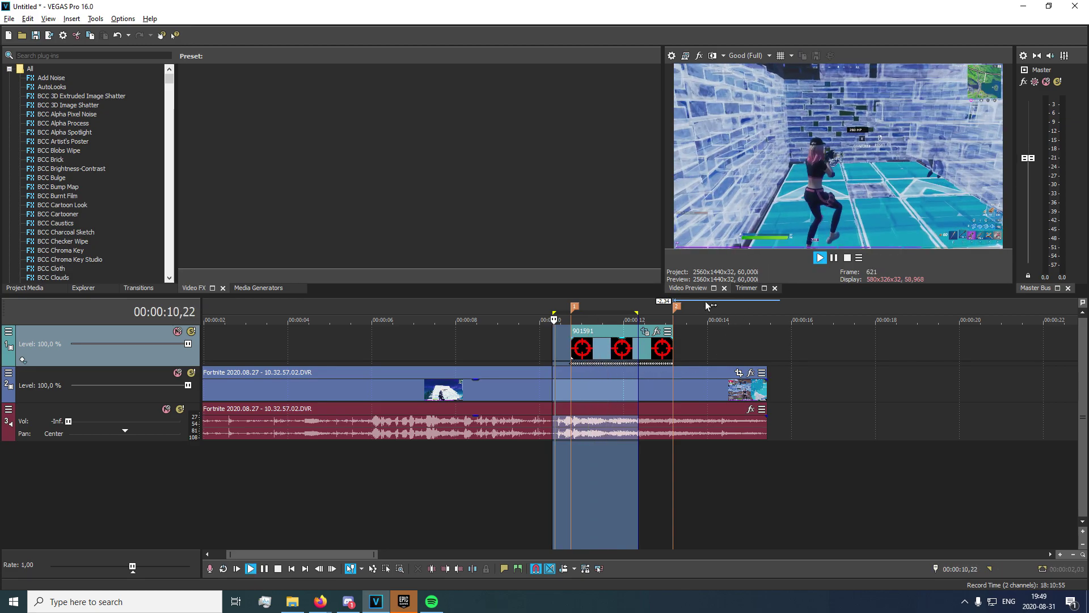
key("space")
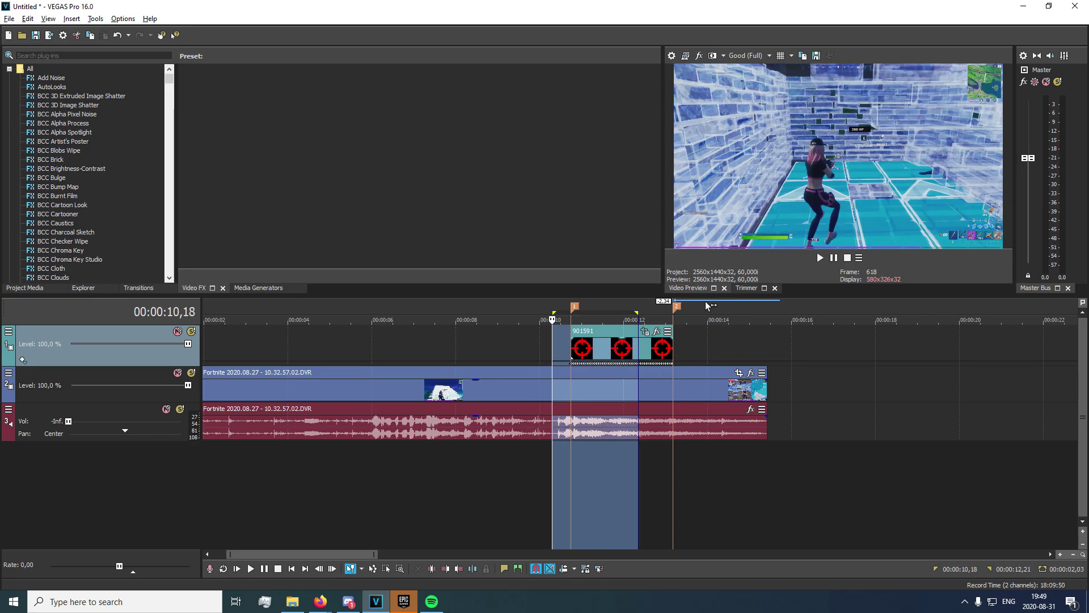